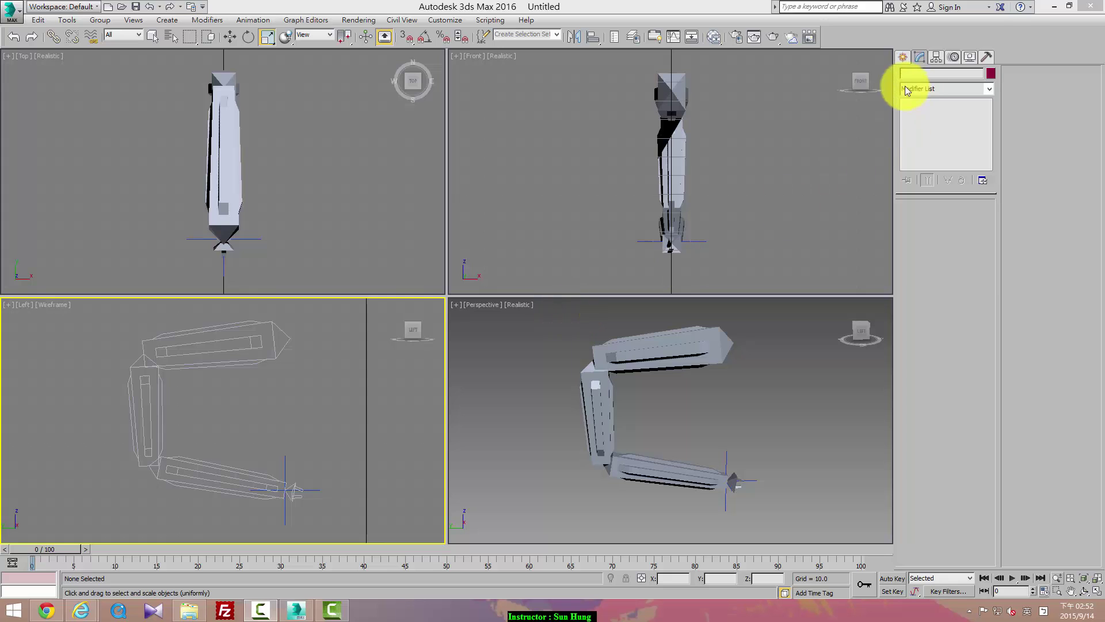
- Activate the ChamferCyl tool from Extended Primitives and pan the Left viewport
click(903, 57)
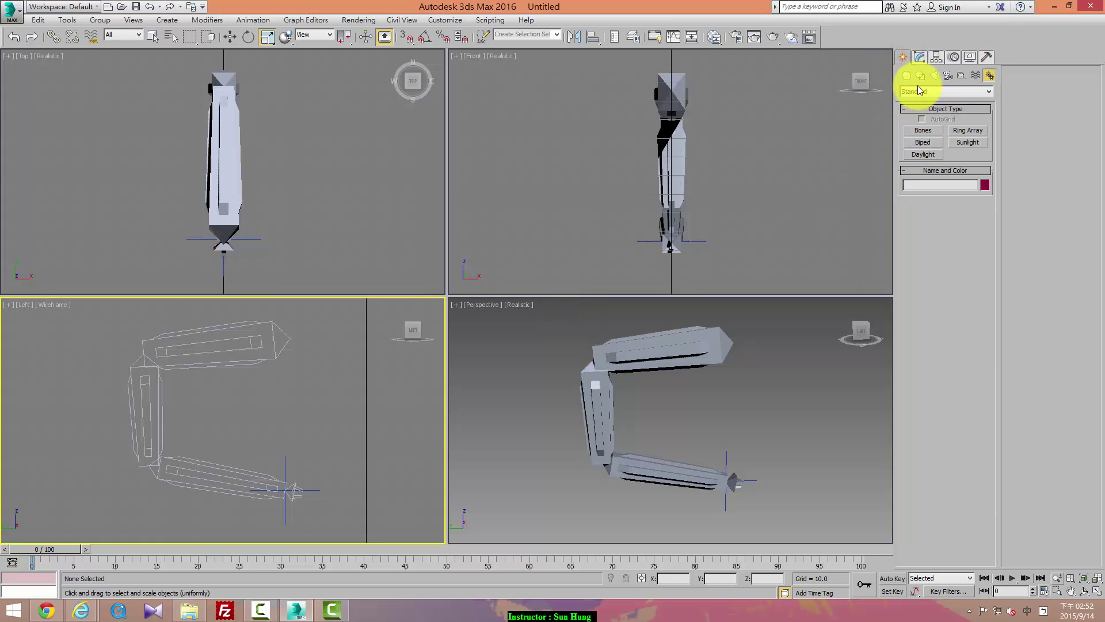
click(907, 75)
click(950, 92)
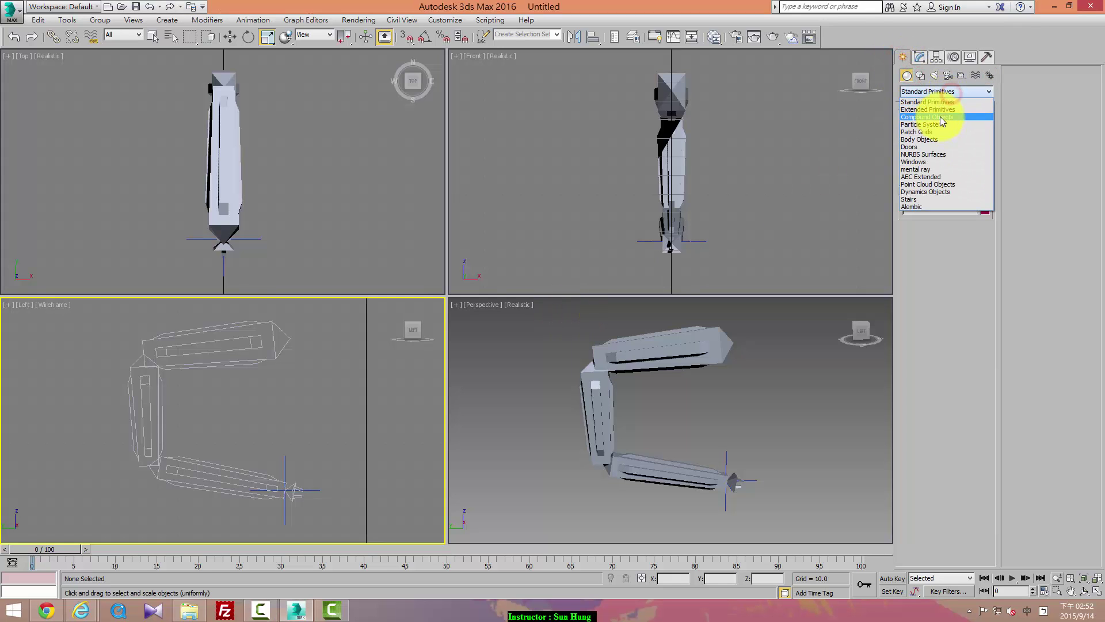
click(967, 109)
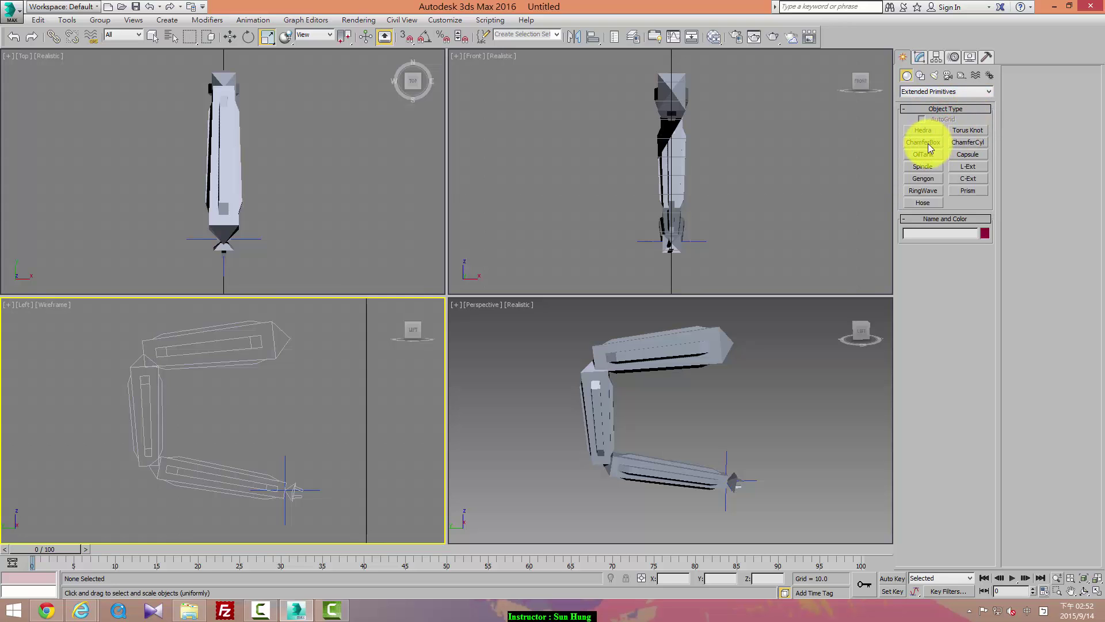
click(972, 143)
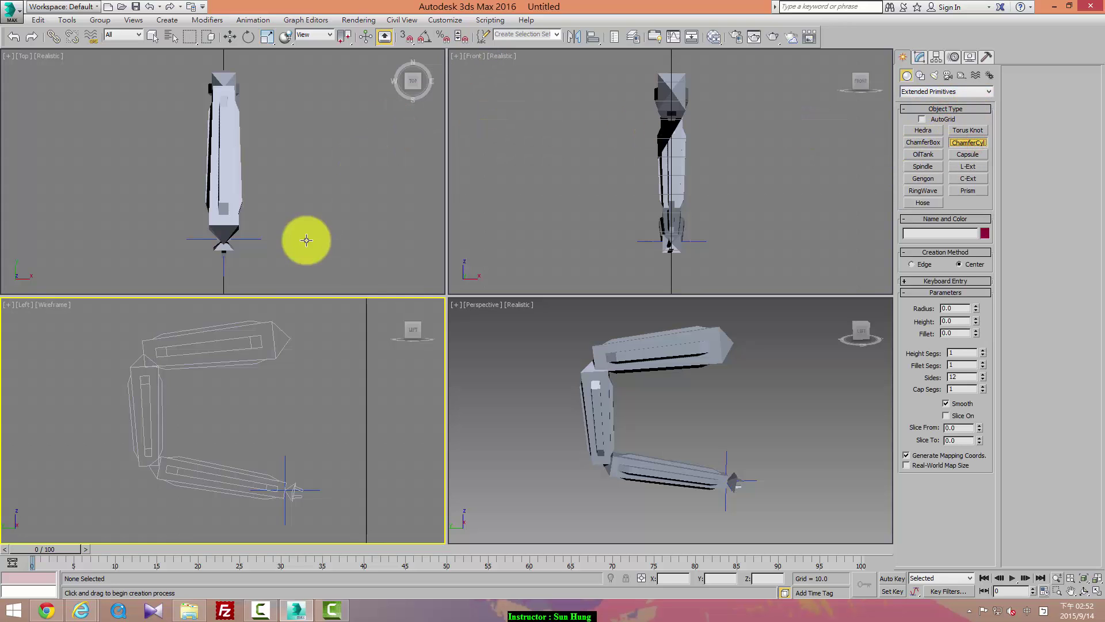
middle_drag(198, 342, 242, 356)
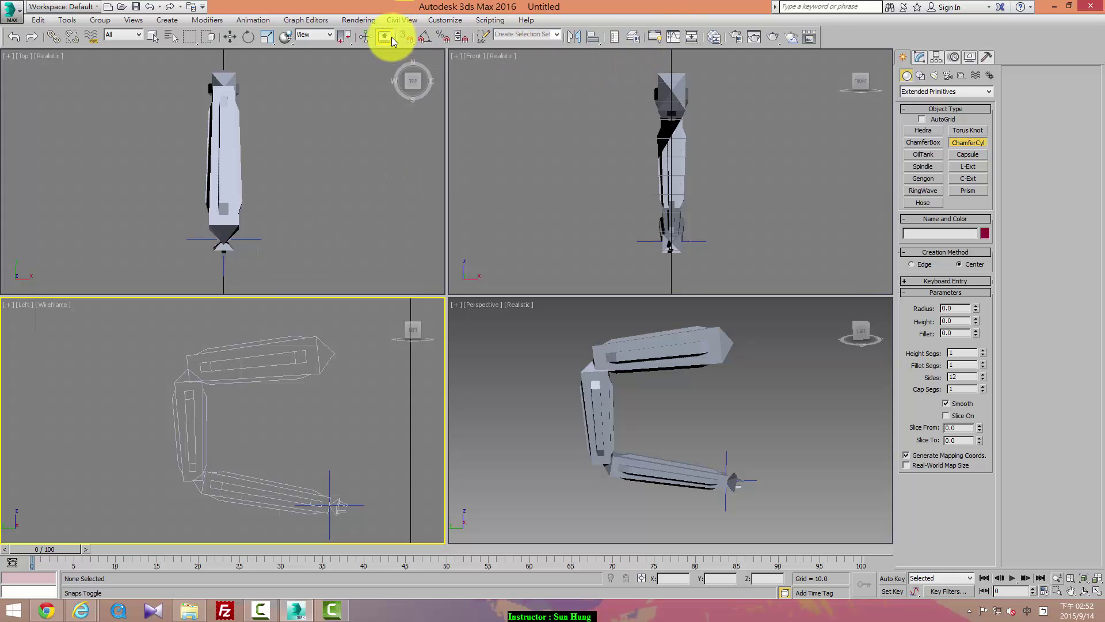
- Dock the Snaps toolbar beside the main toolbar and enable Snap To Pivot
right_click(841, 37)
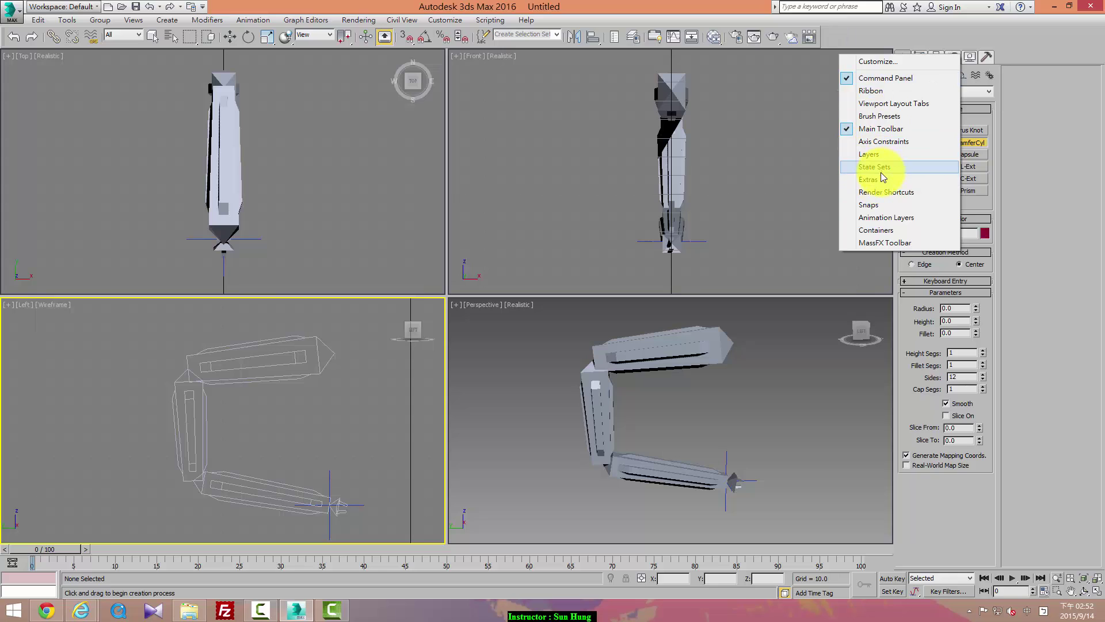
click(870, 206)
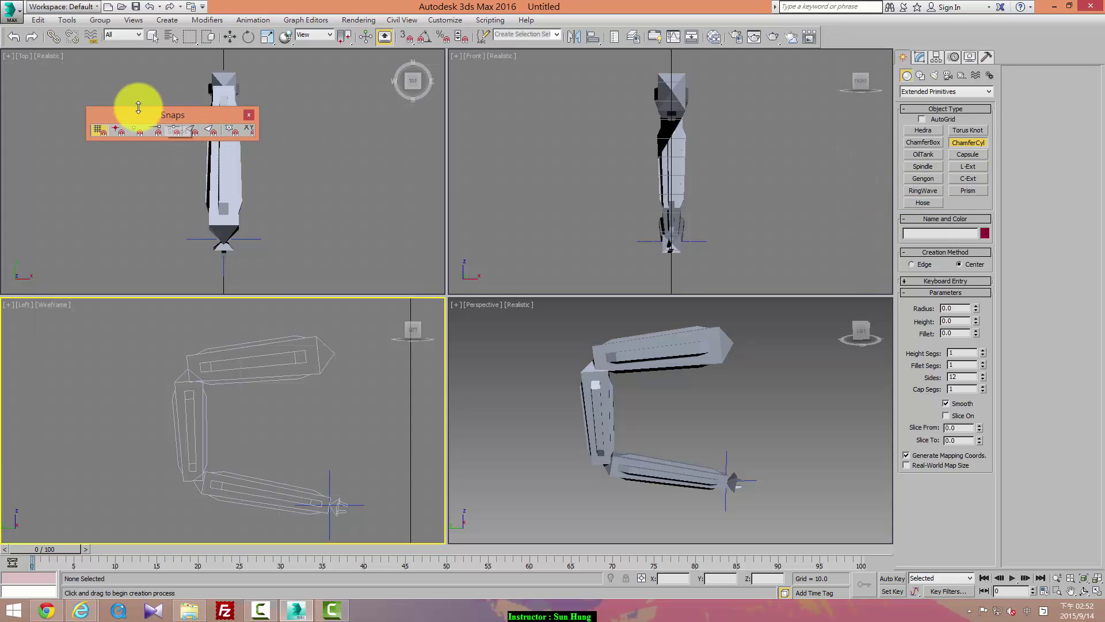
mouse_move(131, 111)
mouse_down()
mouse_move(851, 39)
mouse_move(859, 29)
mouse_up()
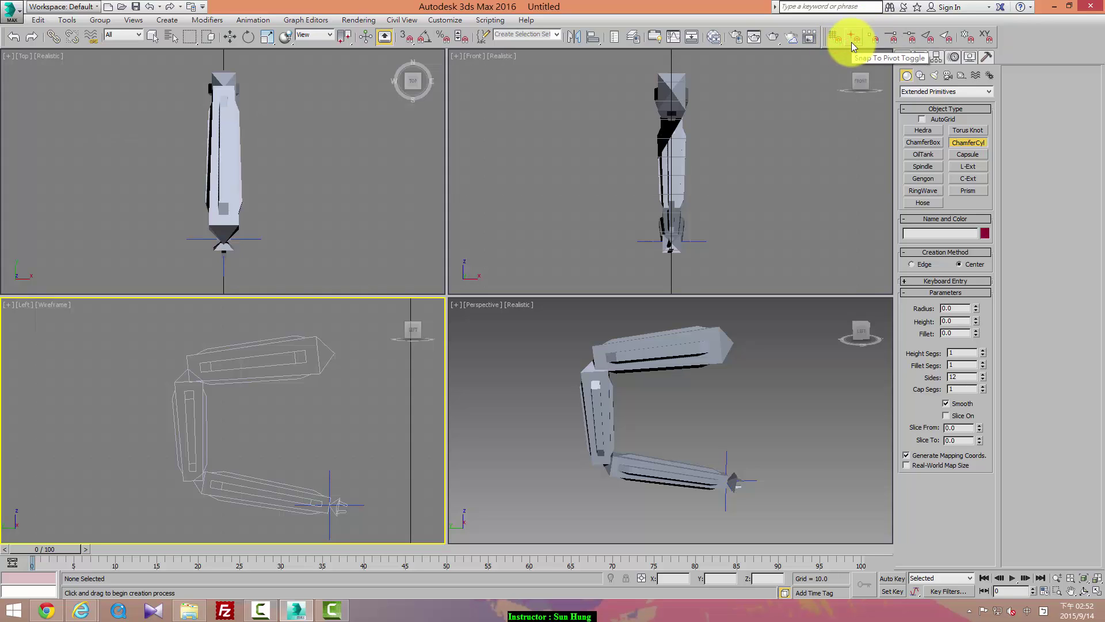
click(851, 42)
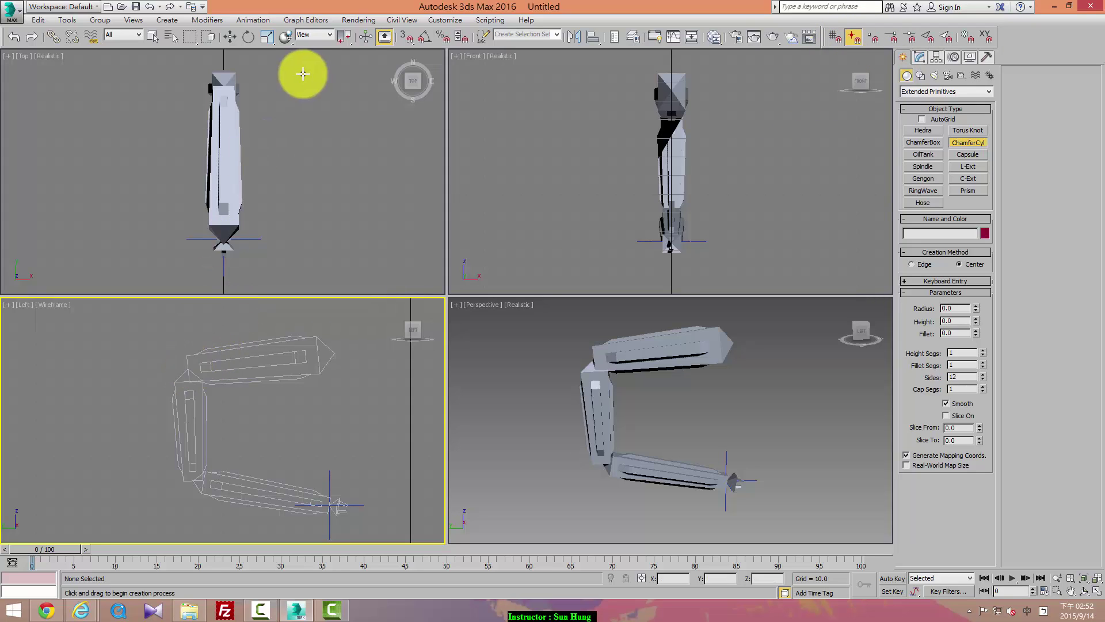
- With 3D snap on, draw ChamferCyl001 at the top bone's end pivot, radius 12.19, height 20
click(407, 37)
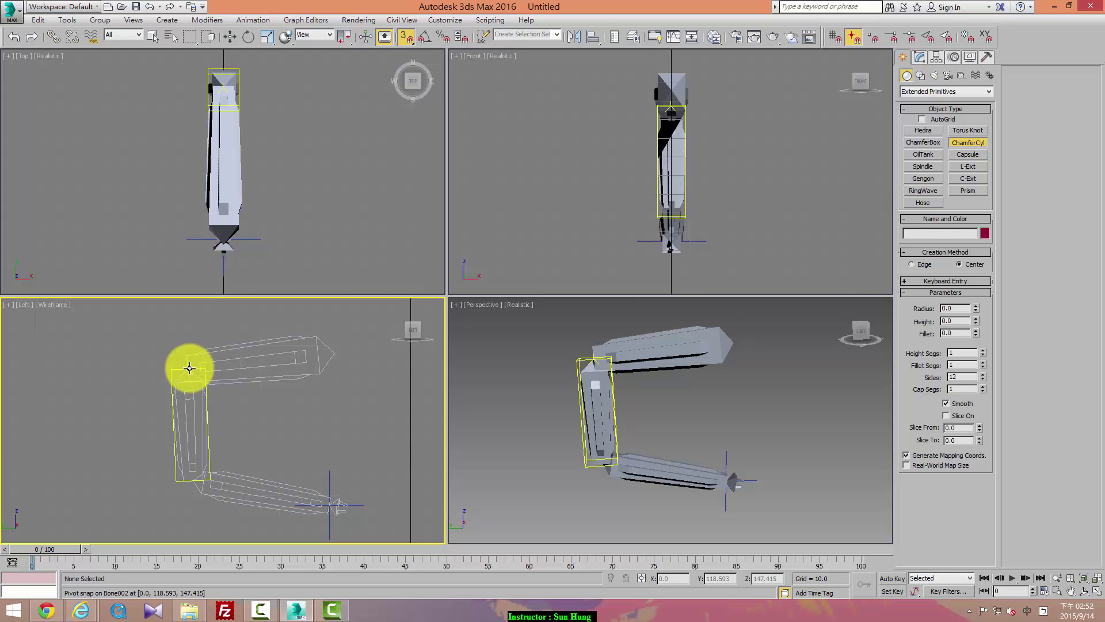
mouse_move(191, 365)
mouse_down()
mouse_move(208, 377)
mouse_move(188, 370)
mouse_up()
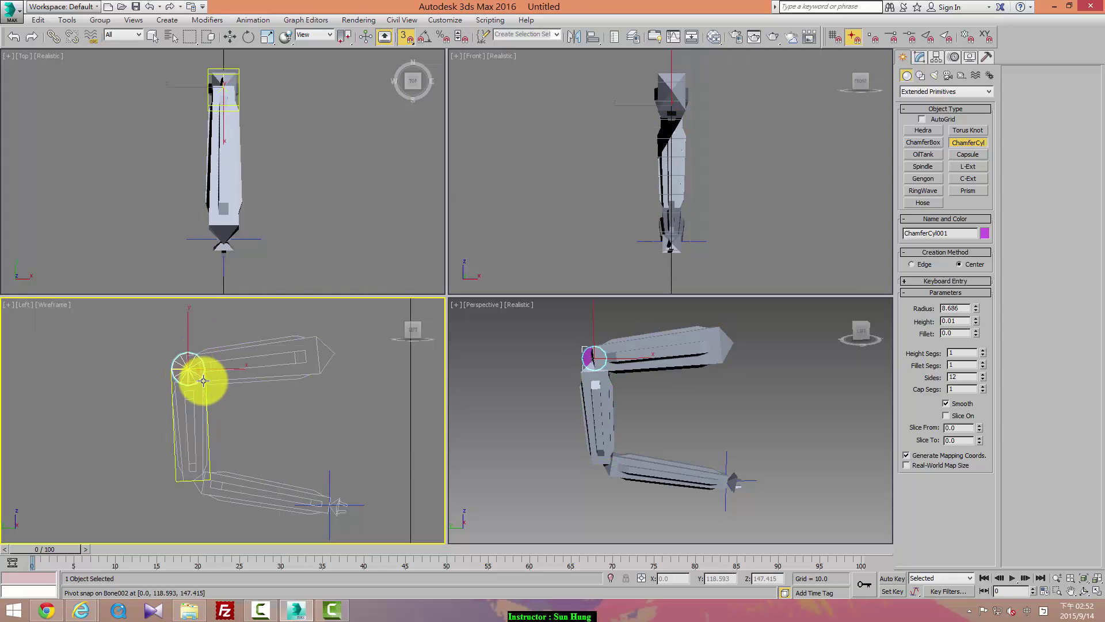
right_click(200, 379)
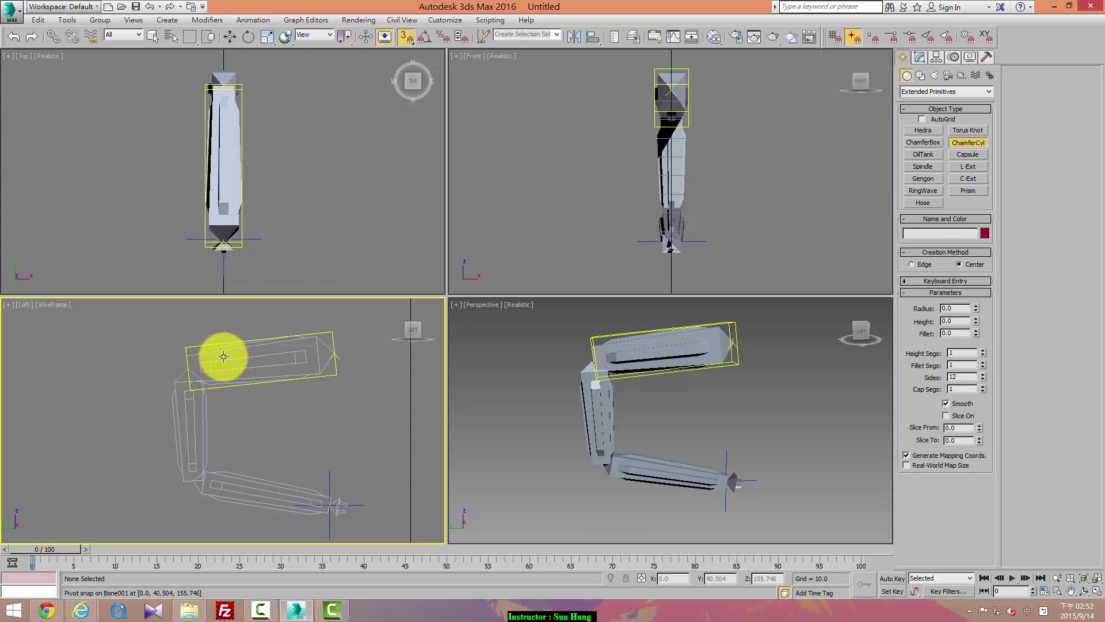
click(968, 142)
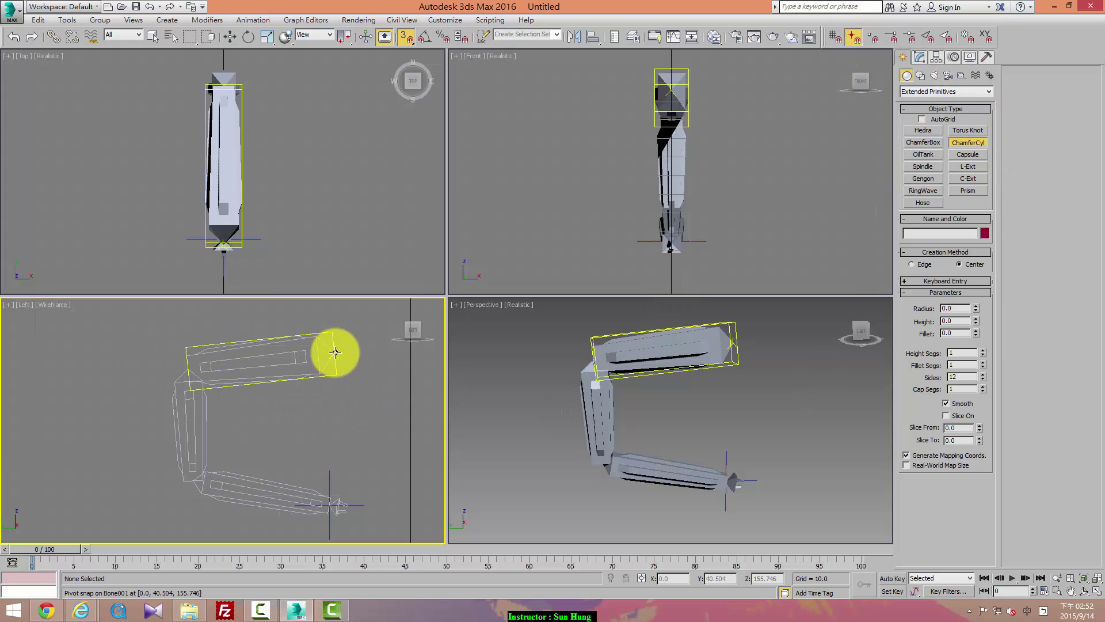
drag(333, 353, 353, 366)
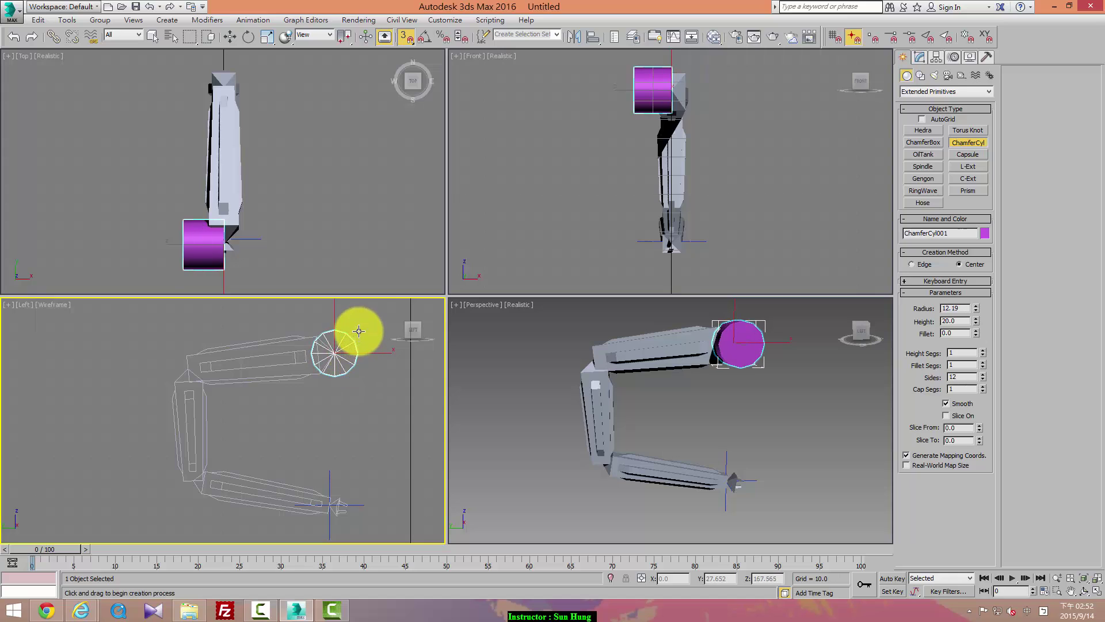
click(356, 327)
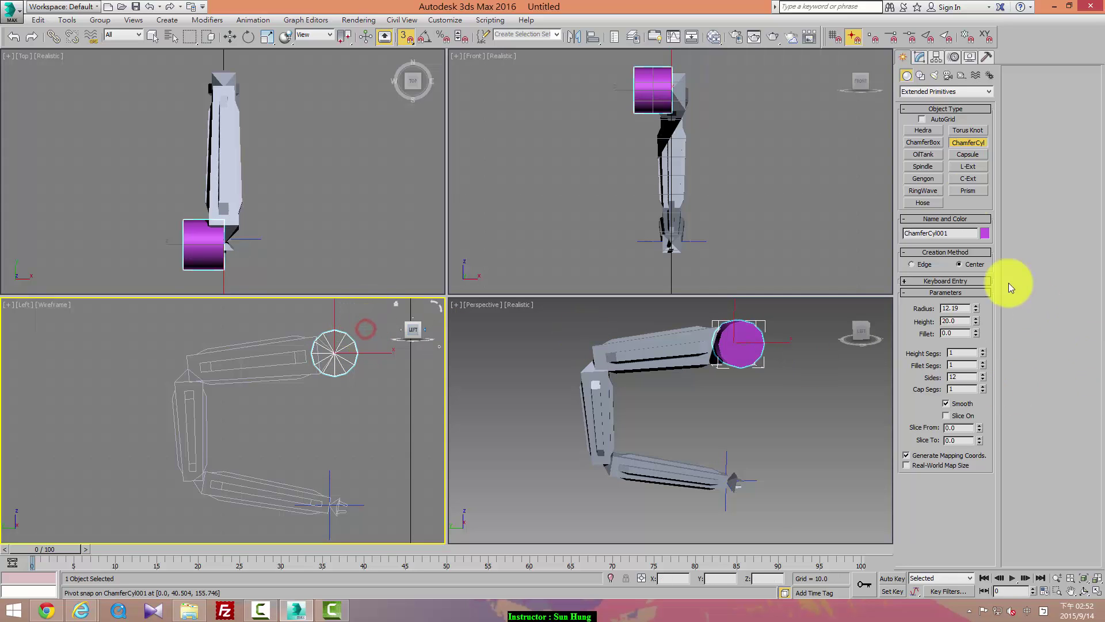
- Set ChamferCyl001 to radius 10.24, height 17.556 and fillet 2.56
key(r)
click(919, 57)
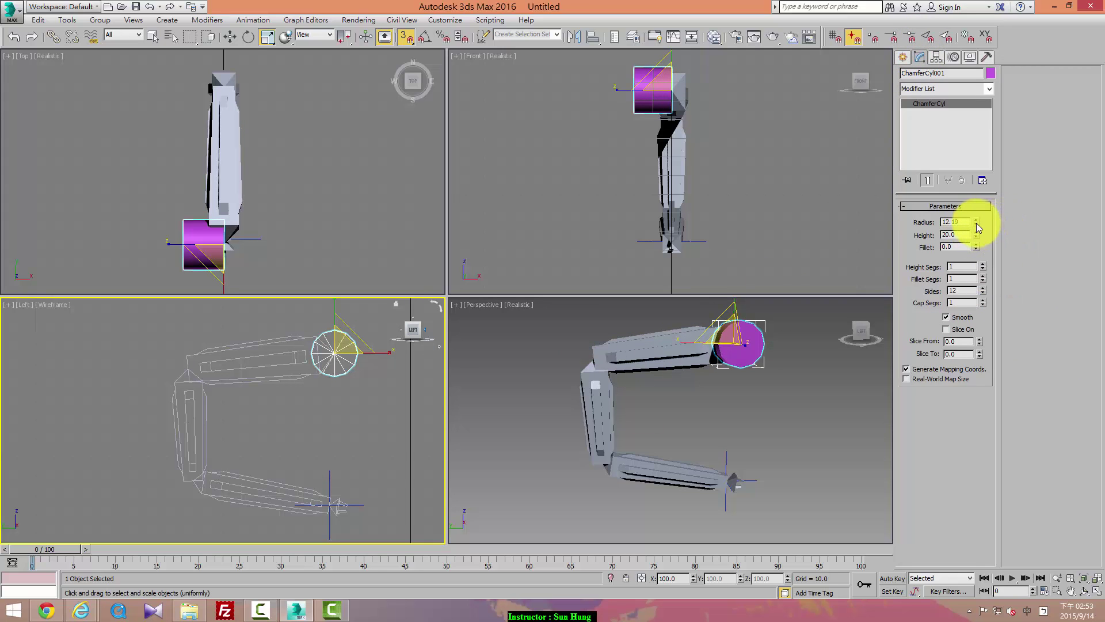
mouse_move(977, 228)
mouse_down()
mouse_move(970, 247)
mouse_move(967, 89)
mouse_up()
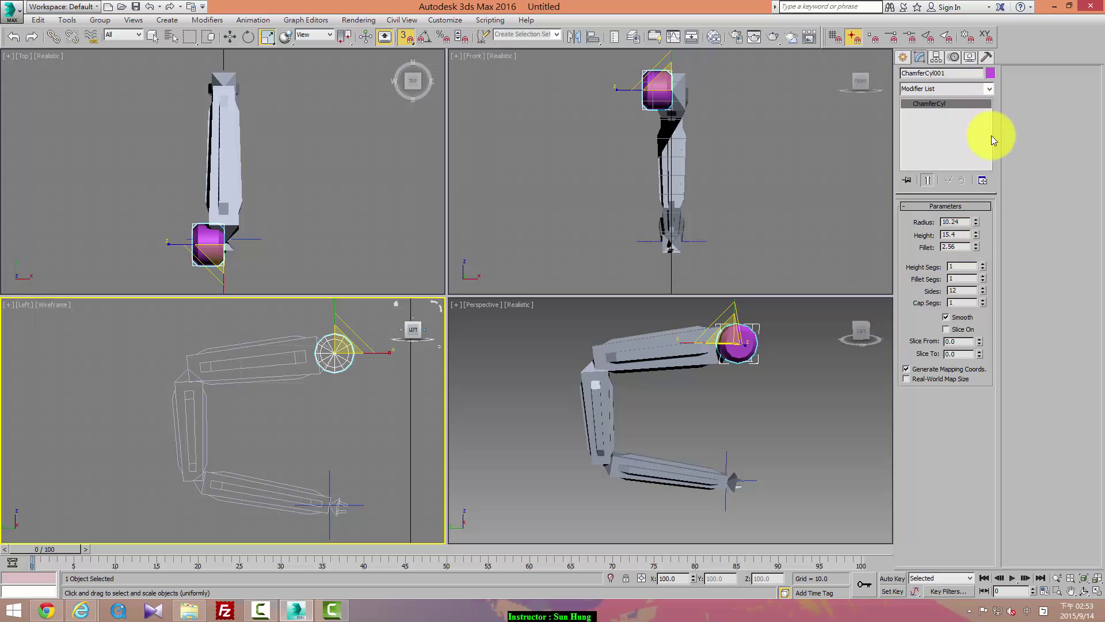
drag(982, 235, 979, 224)
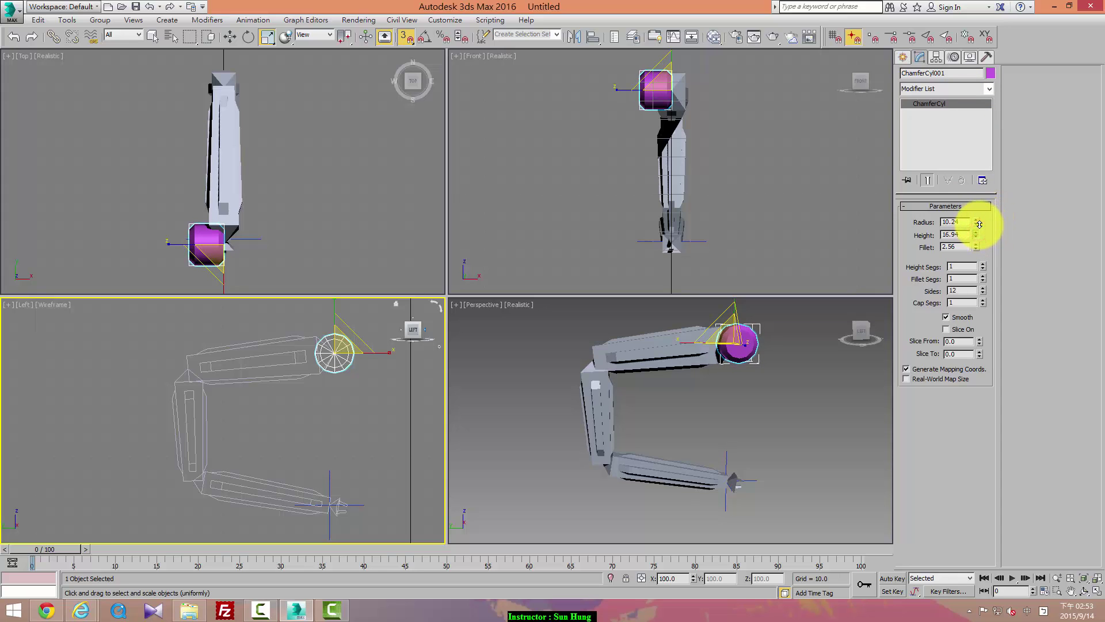
scroll(723, 376, up, 2)
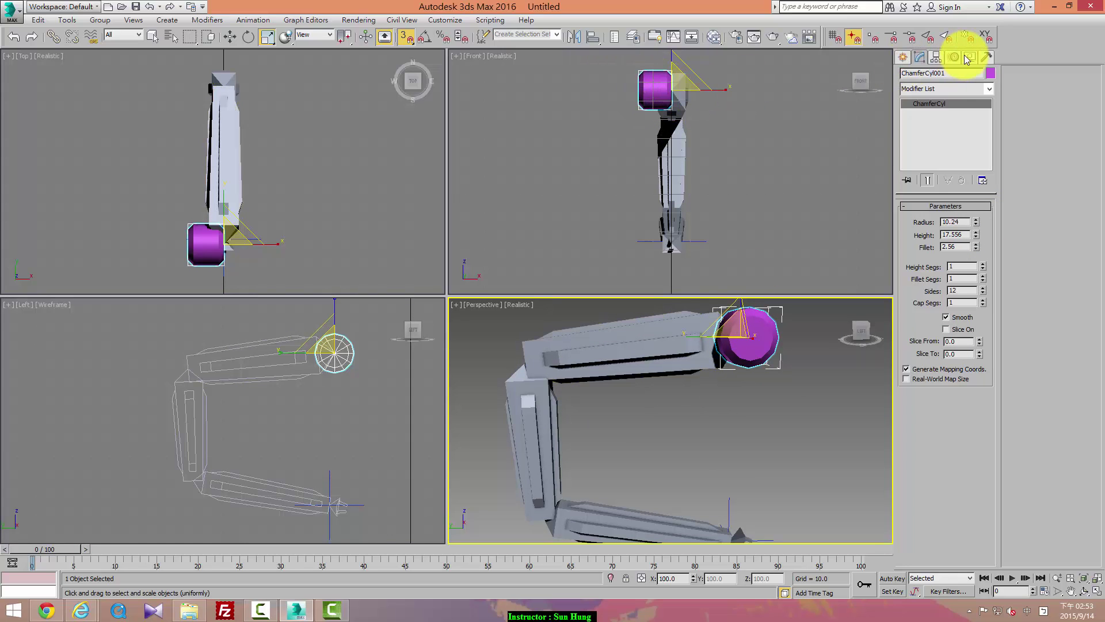
- Centre ChamferCyl001's pivot on the object using Affect Pivot Only and Center to Object
click(937, 57)
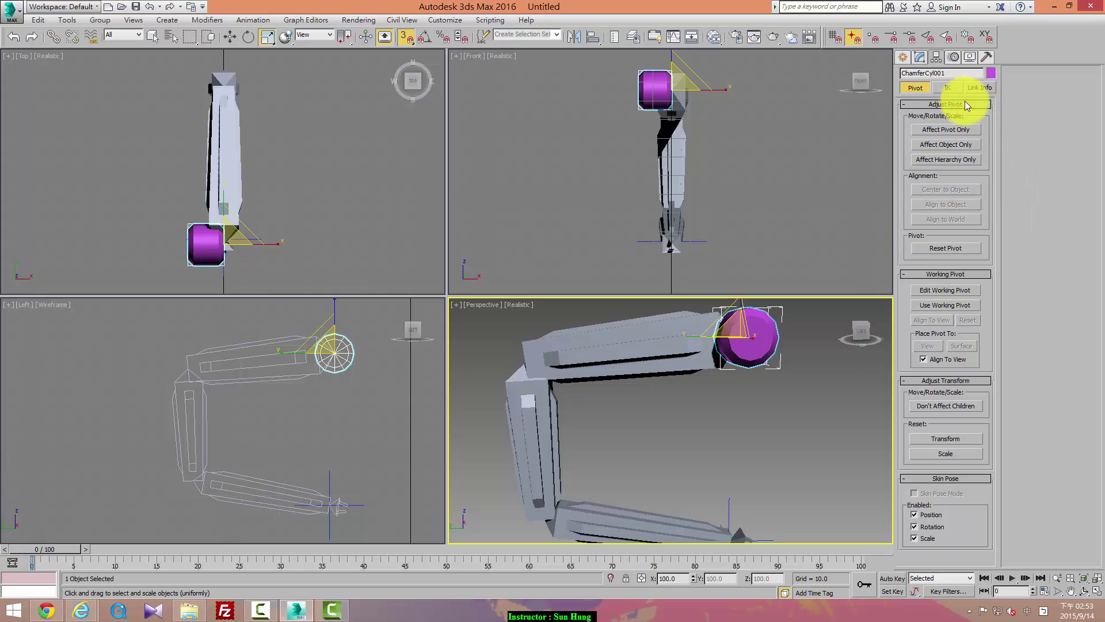
click(960, 129)
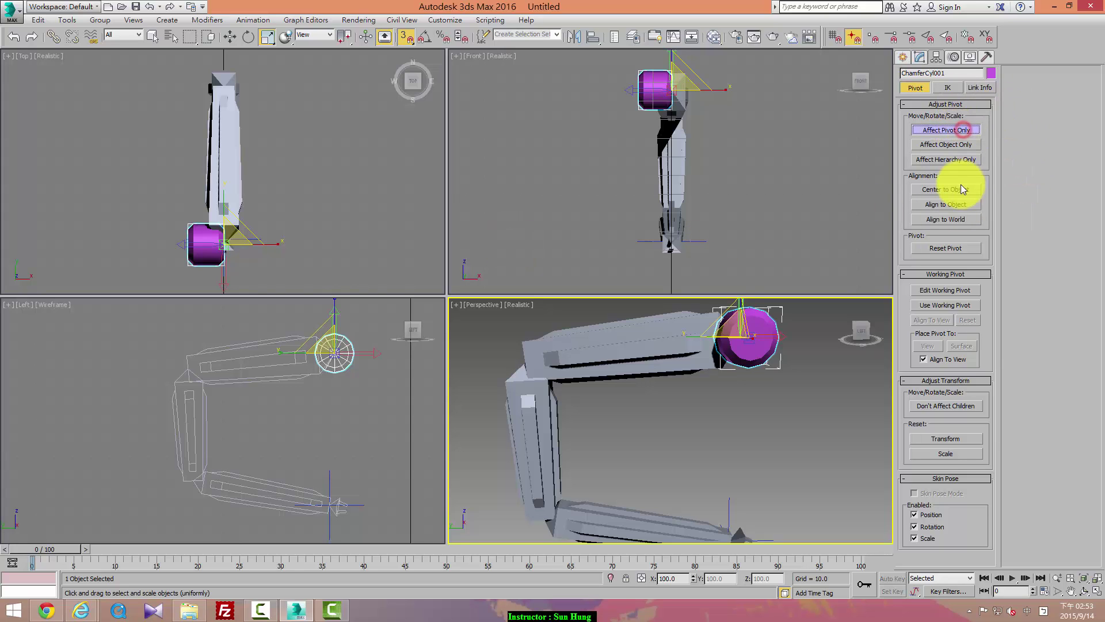
click(964, 191)
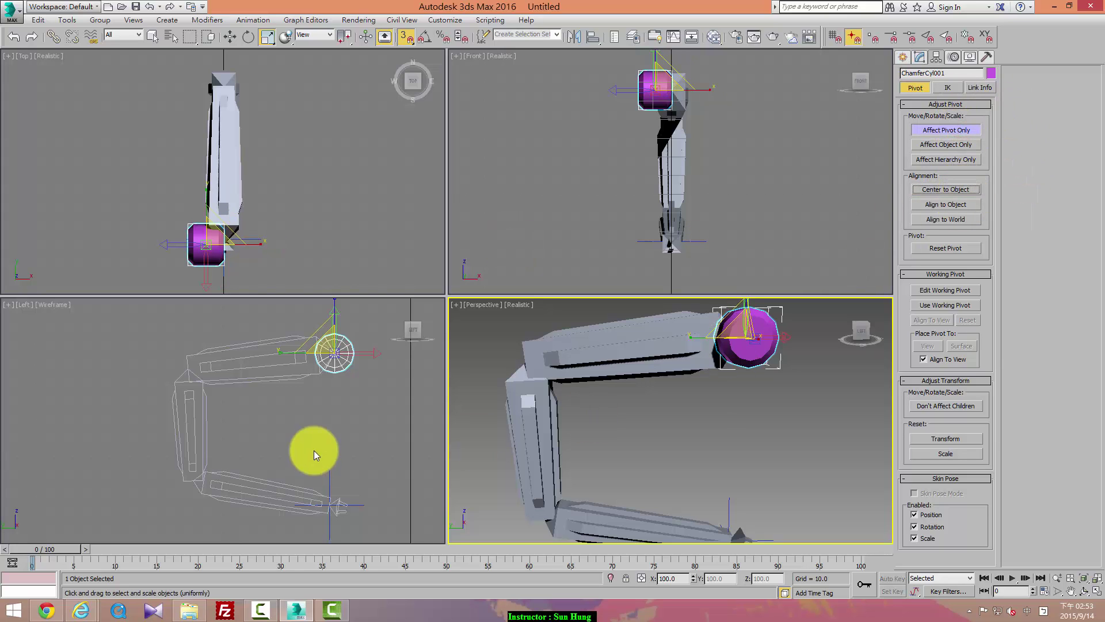
click(919, 57)
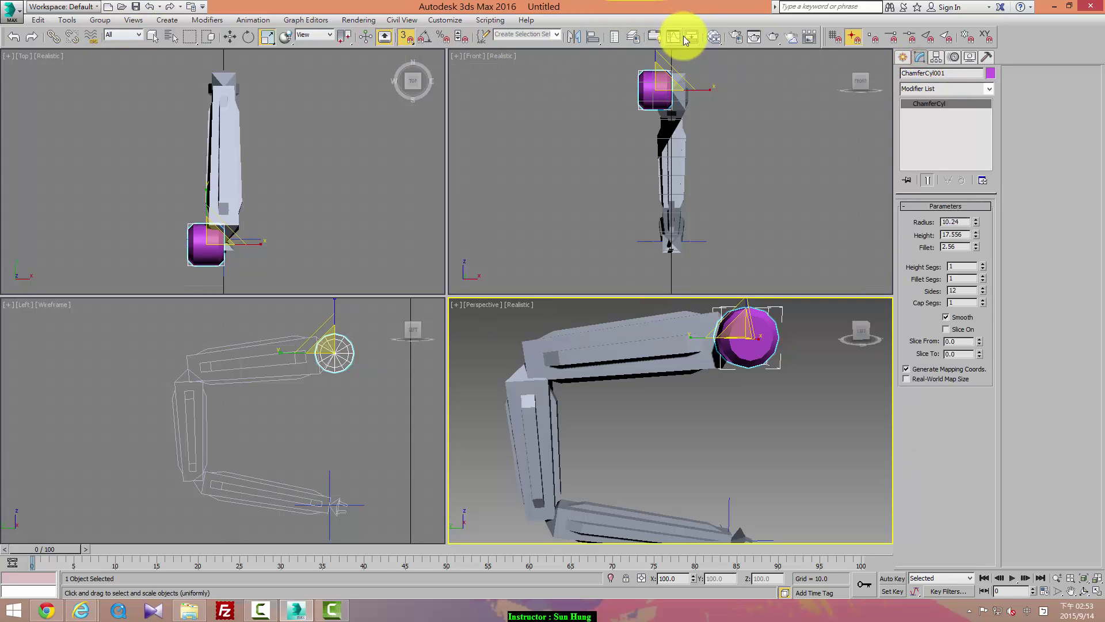
- Align ChamferCyl001's pivot to the top bone's pivot on X, Y and Z
click(596, 43)
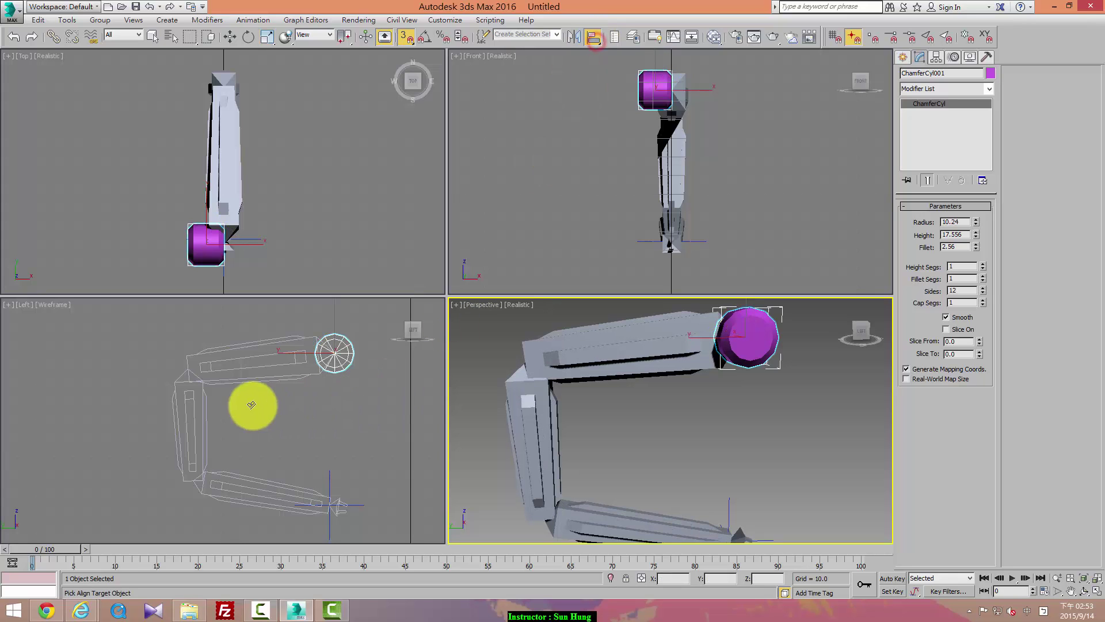
click(272, 355)
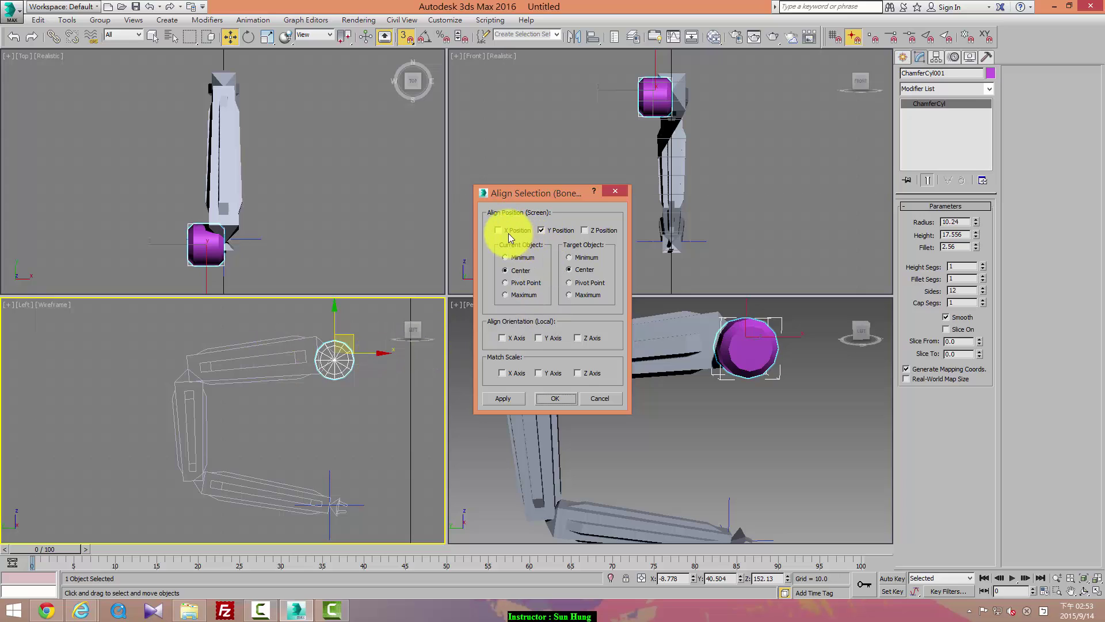
click(499, 231)
click(601, 230)
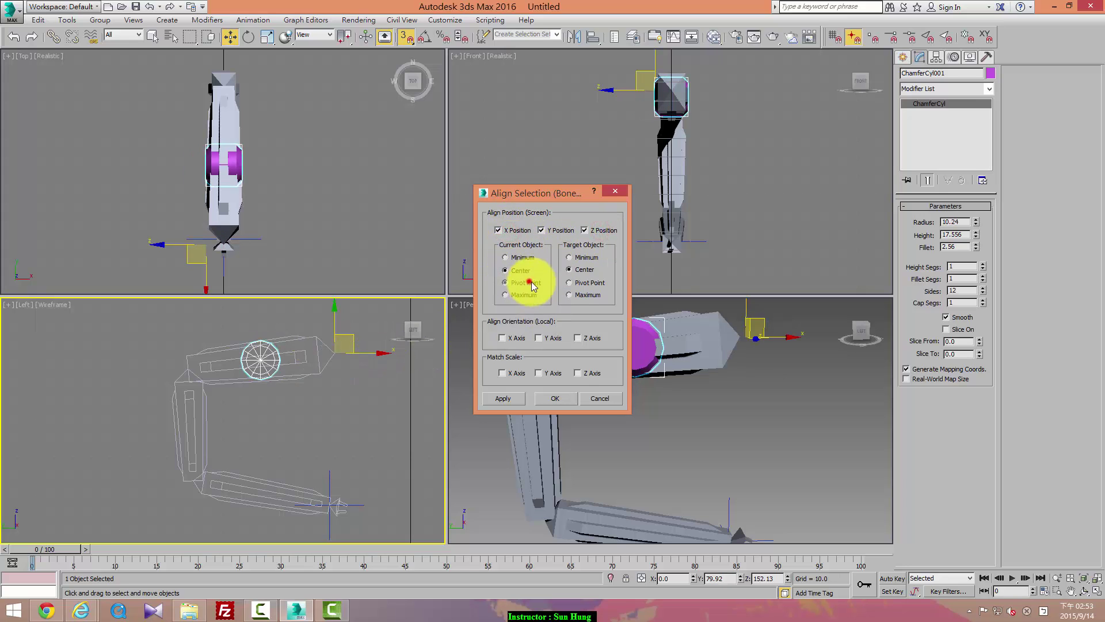
click(529, 282)
click(570, 283)
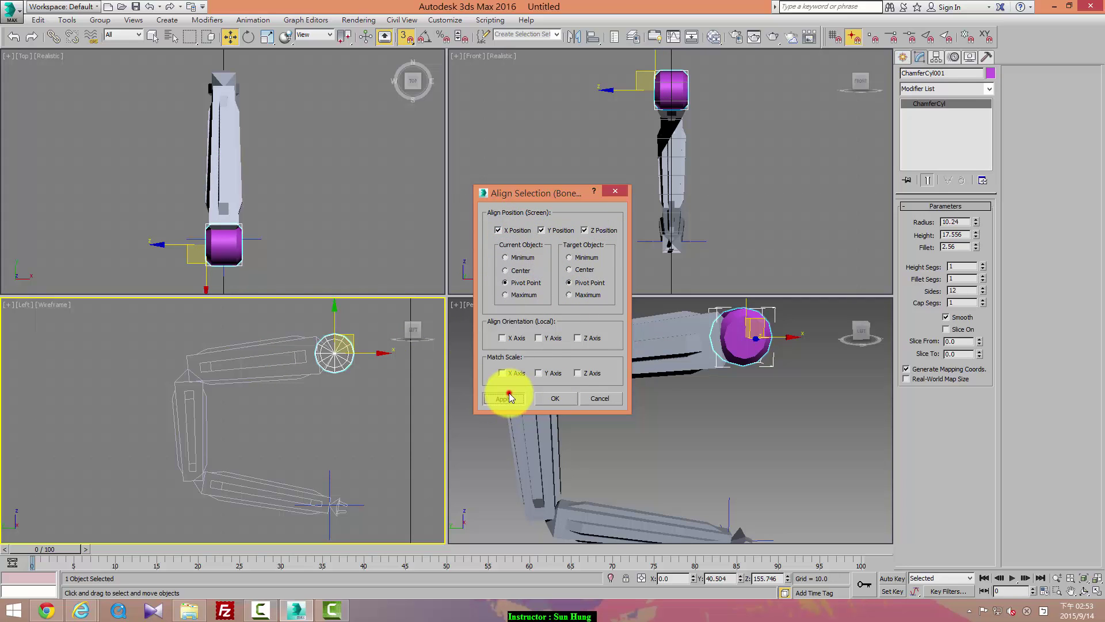
click(552, 398)
click(742, 398)
click(746, 329)
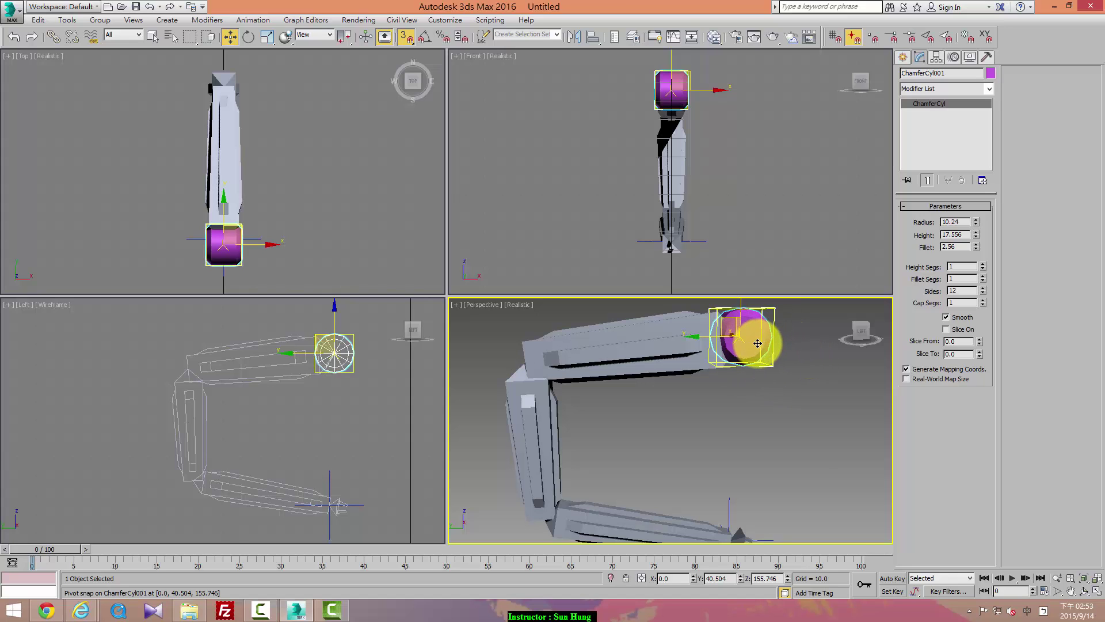
- Convert ChamferCyl001 to Editable Poly in Polygon mode, framed with Edged Faces shading
right_click(757, 343)
mouse_move(782, 458)
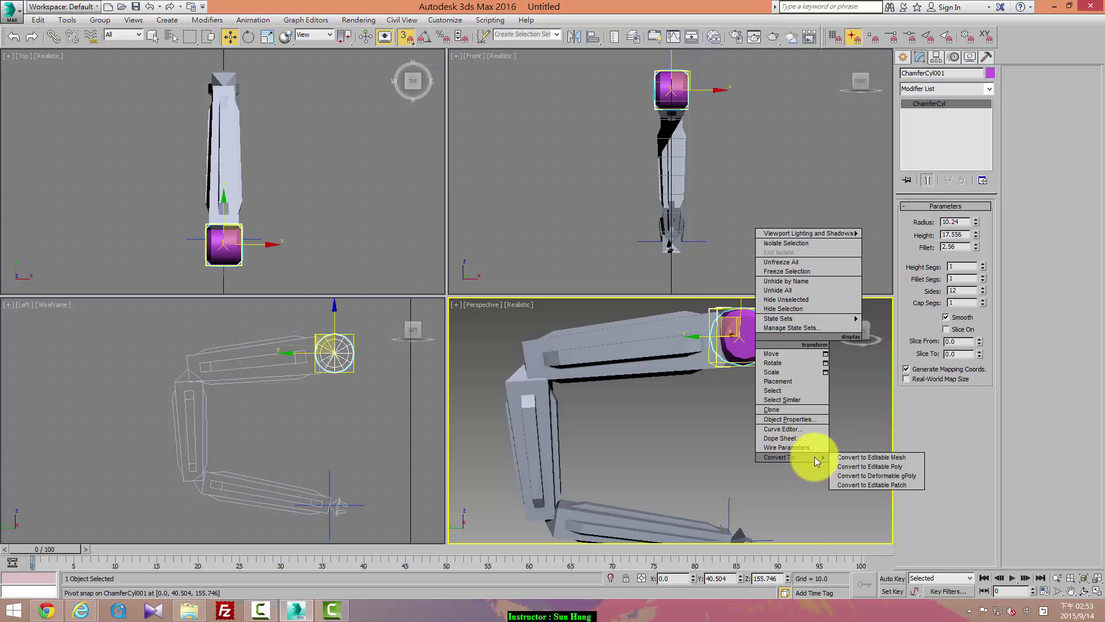
click(872, 466)
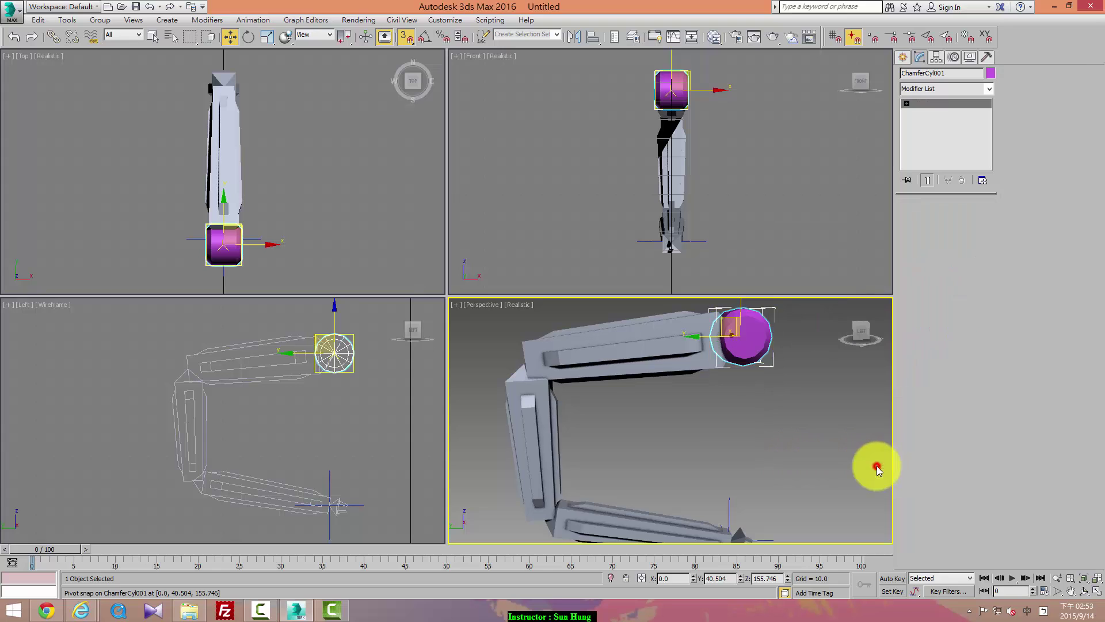
click(958, 220)
key(z)
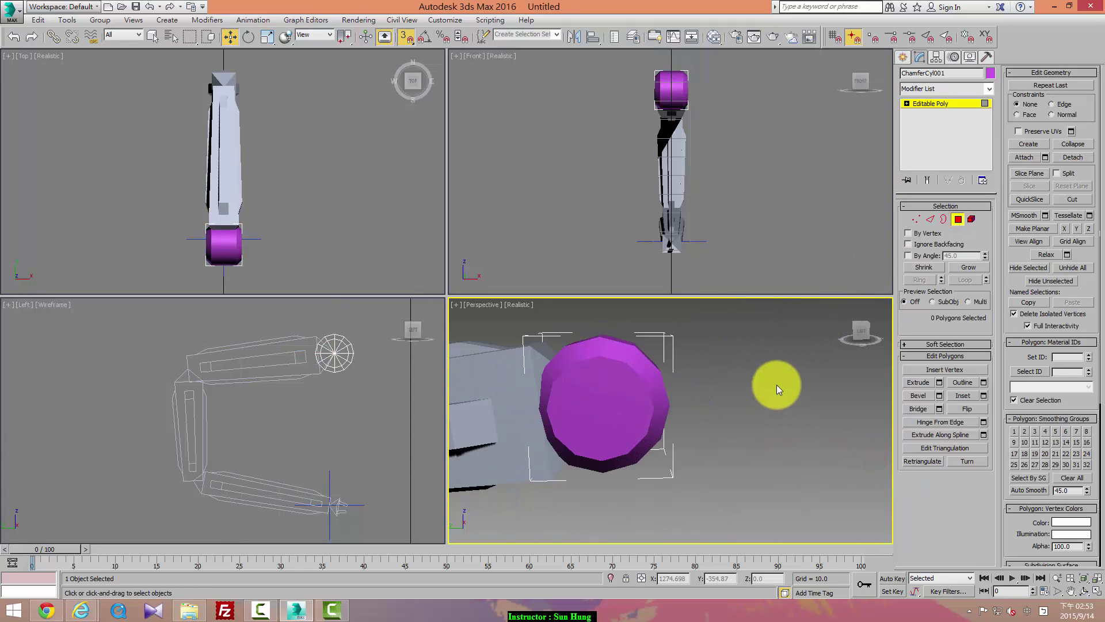
key(F3)
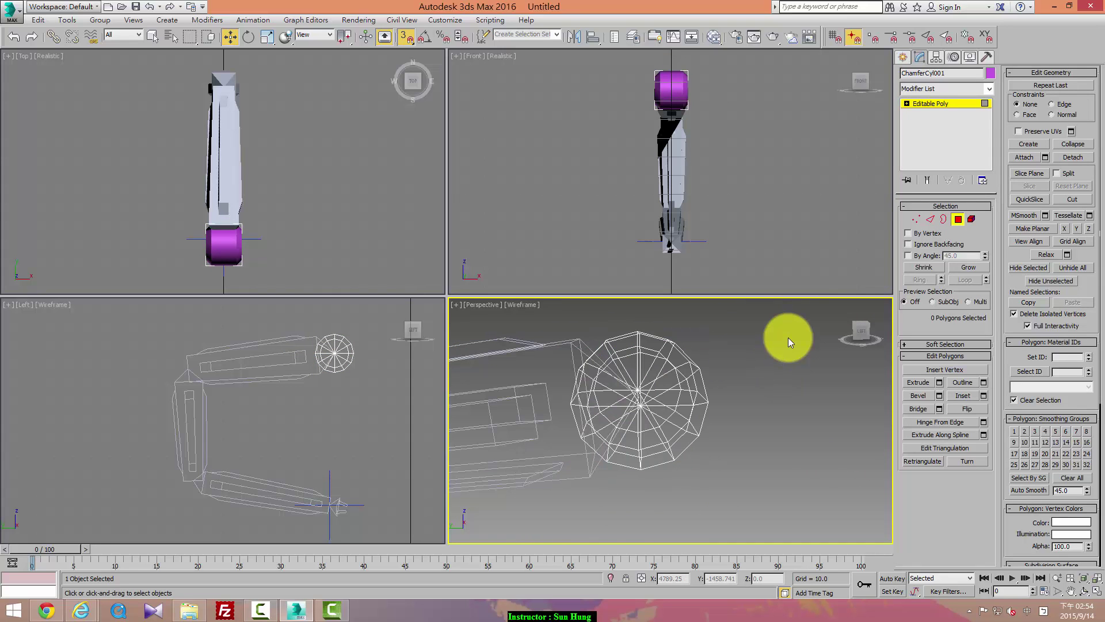
key(F3)
key(F4)
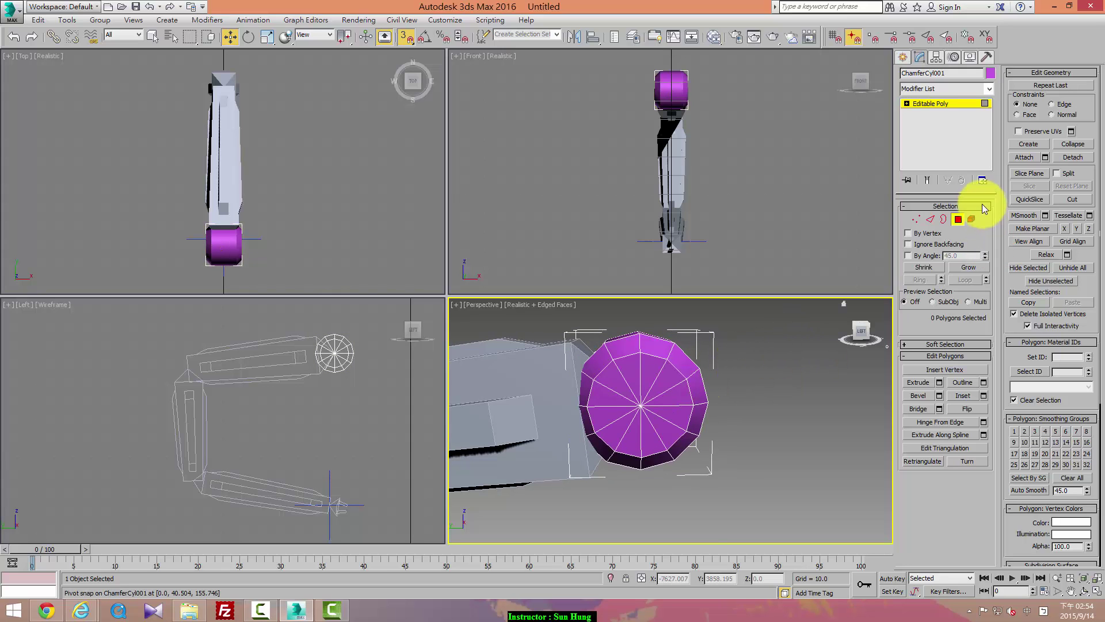
- Select the cap's centre vertices in the Left view and convert them to the 24 cap polygons
click(918, 222)
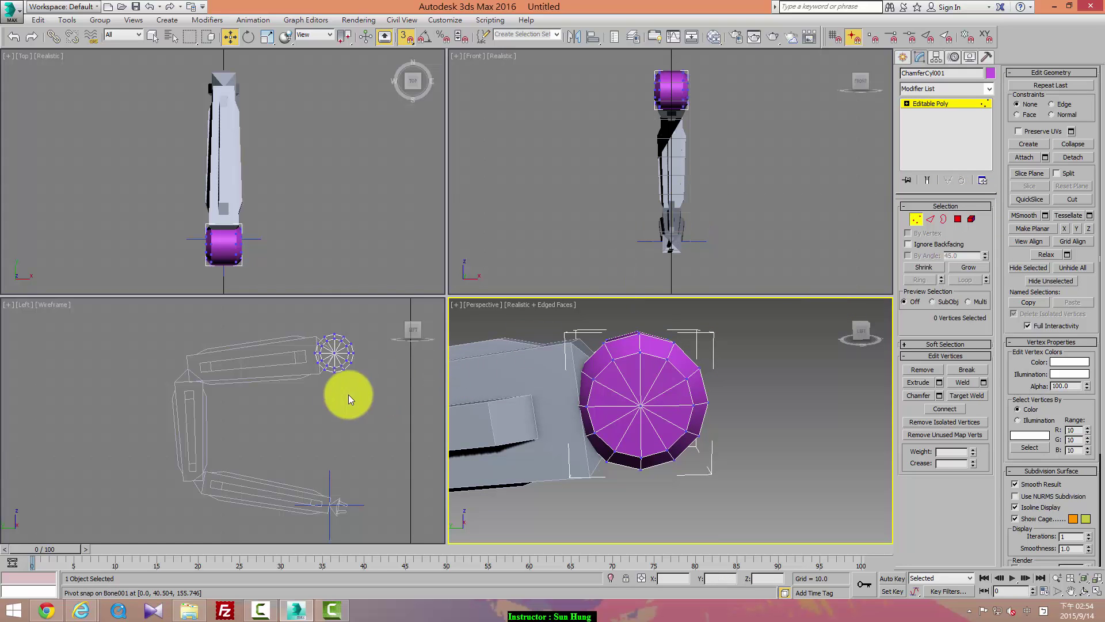
scroll(339, 403, up, 5)
middle_drag(319, 412, 338, 432)
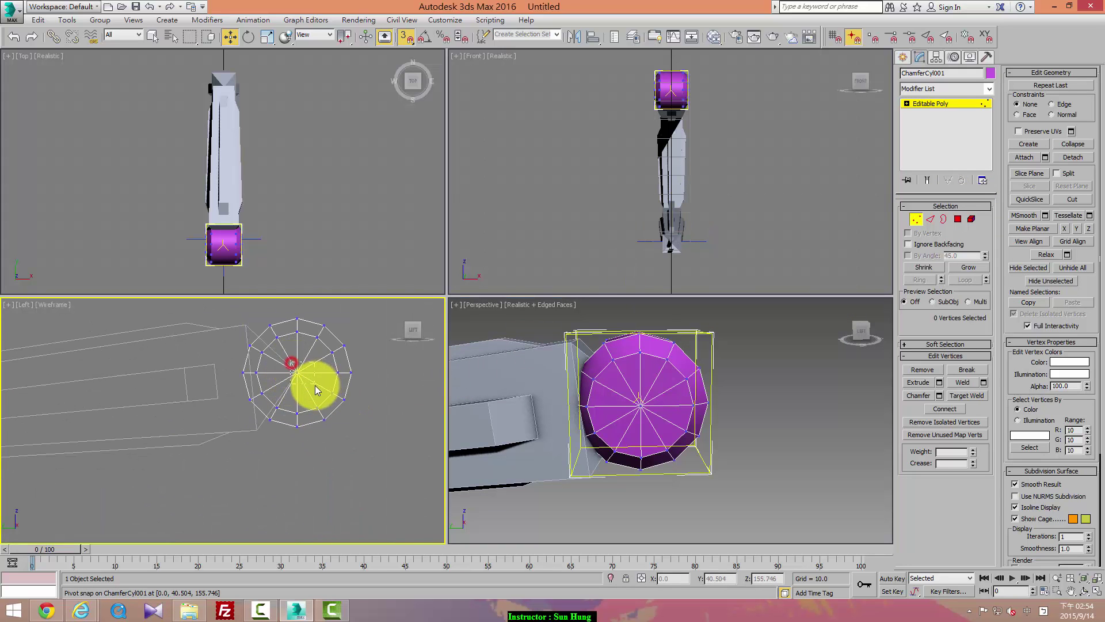
drag(291, 363, 316, 390)
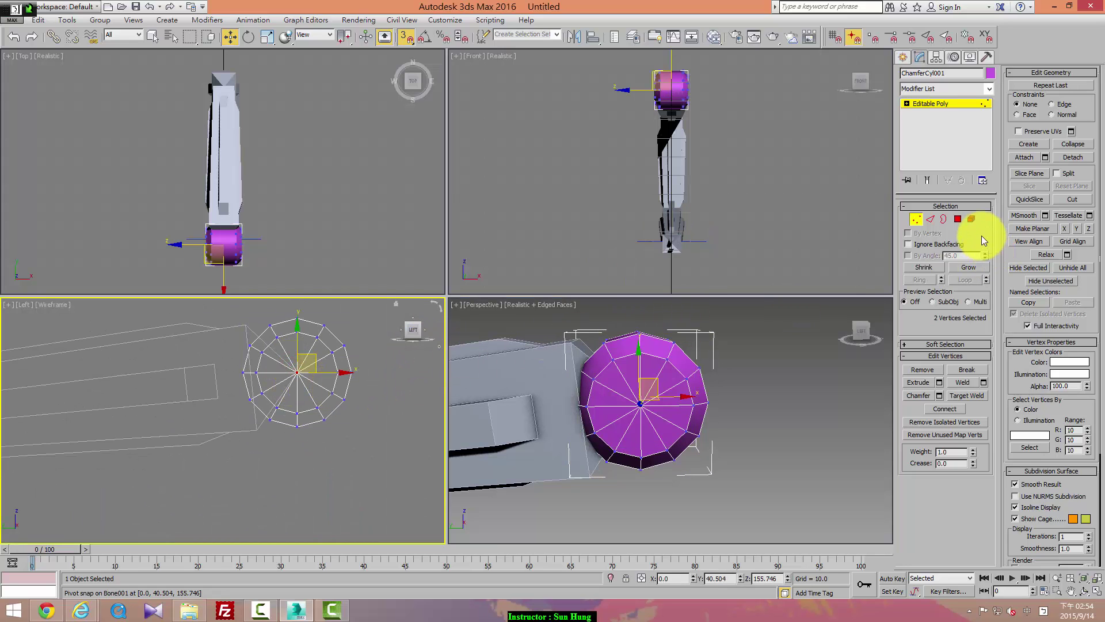
ctrl+click(958, 220)
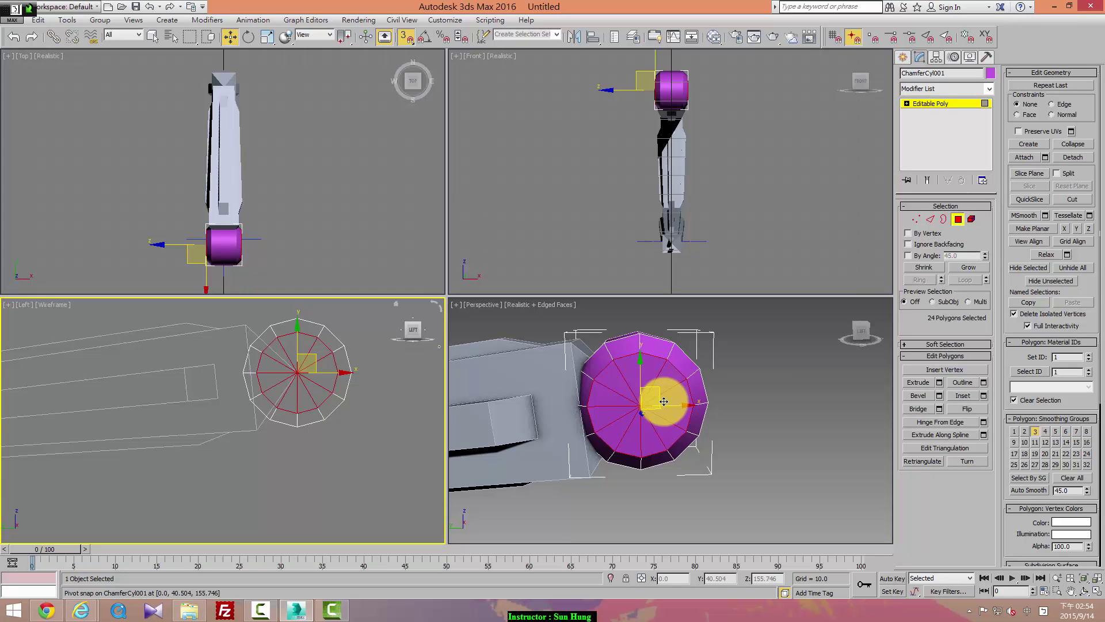
- Lock the cap face selection and toggle selection tint and shading in the perspective view
click(664, 401)
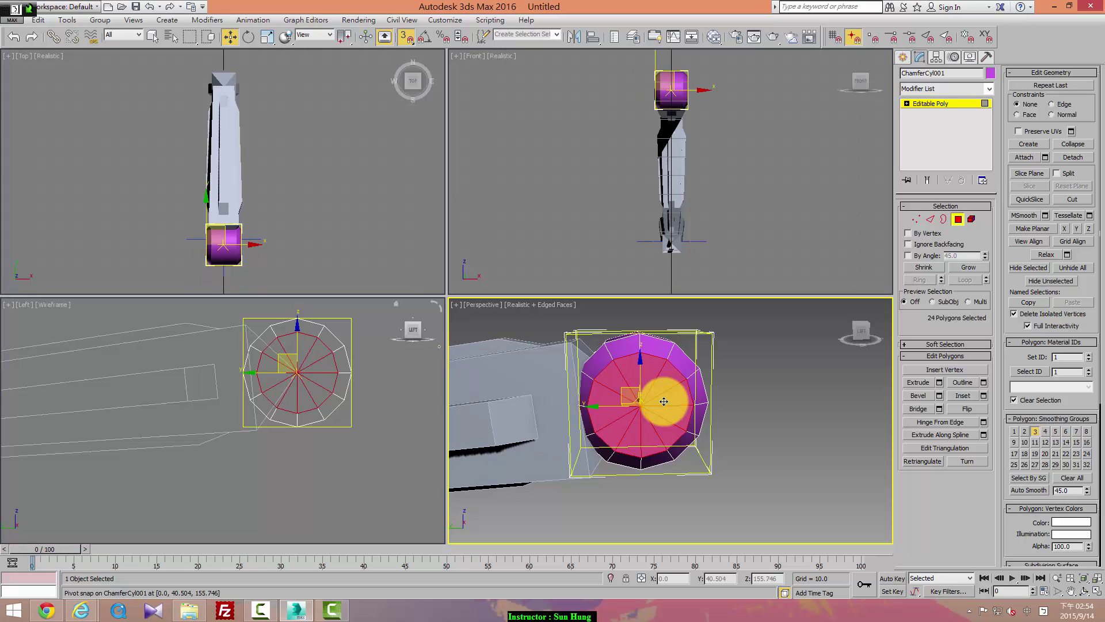
key(space)
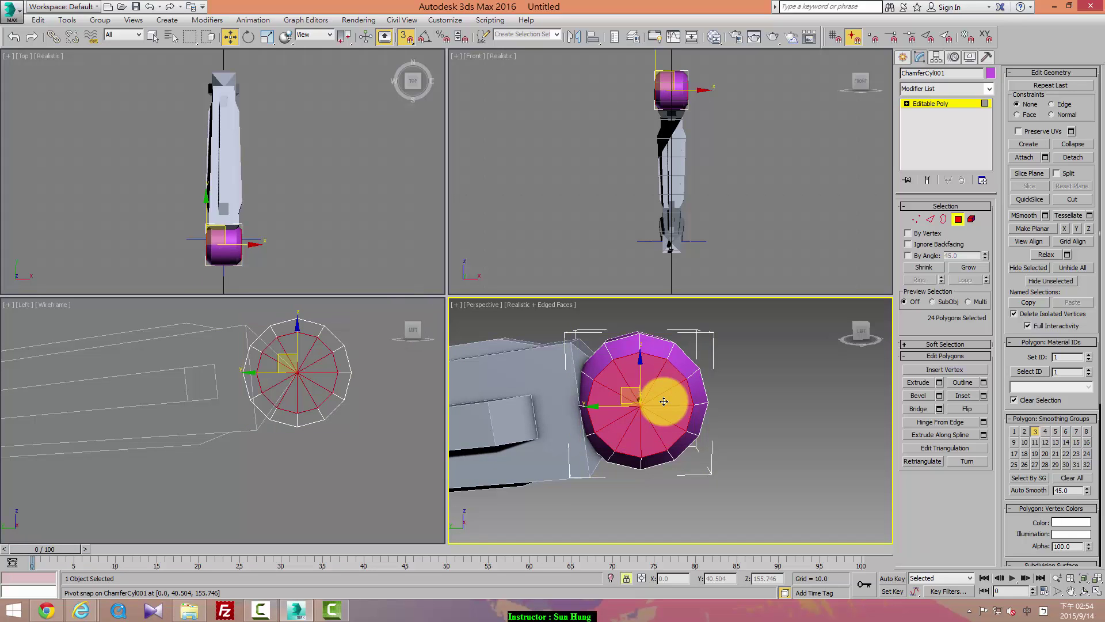
key(F2)
key(F2)
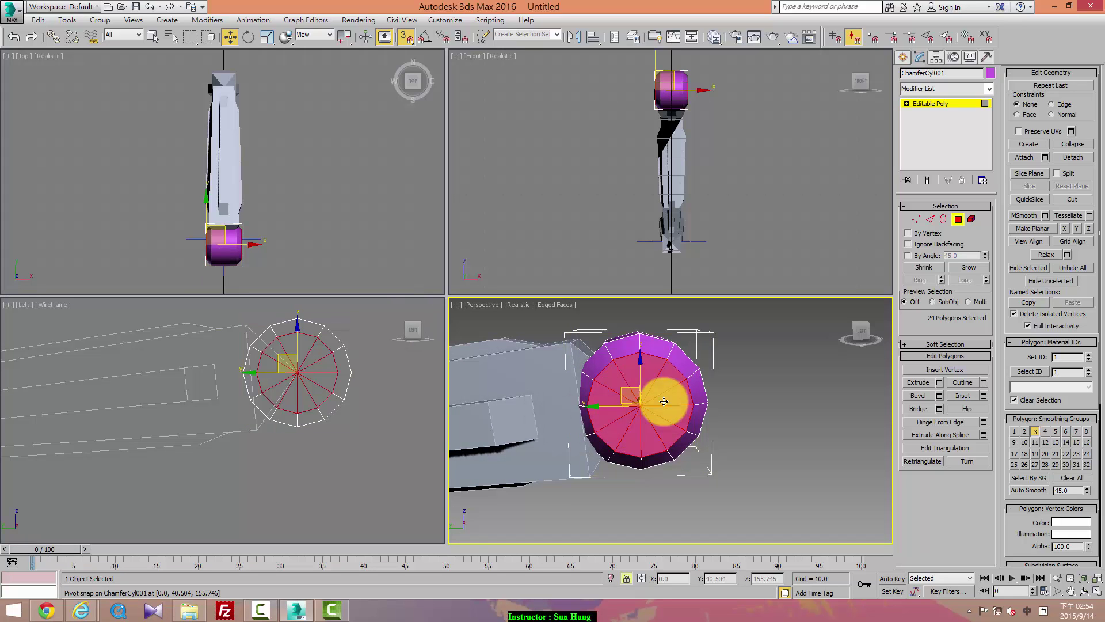
key(F2)
key(F2)
key(F2)
key(F2)
key(F2)
key(F2)
key(F3)
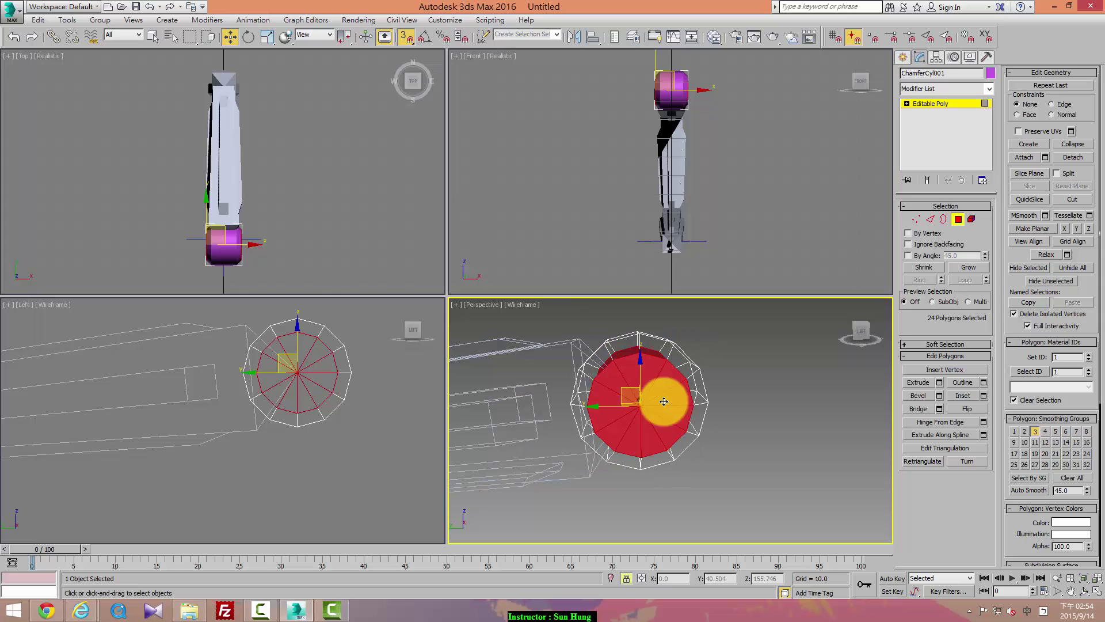
key(F2)
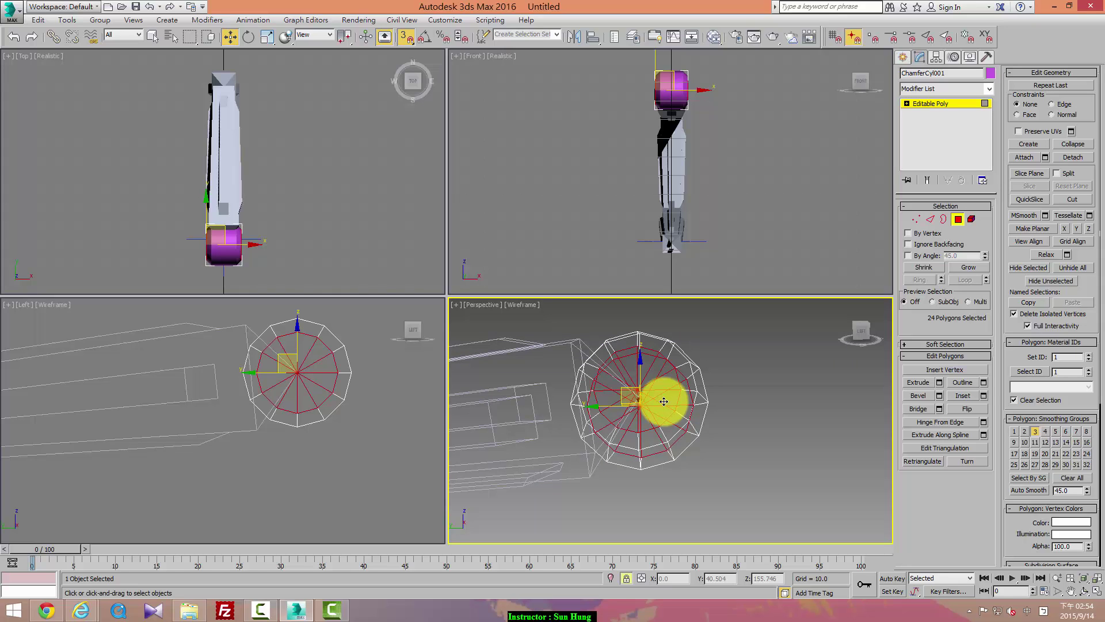
key(F3)
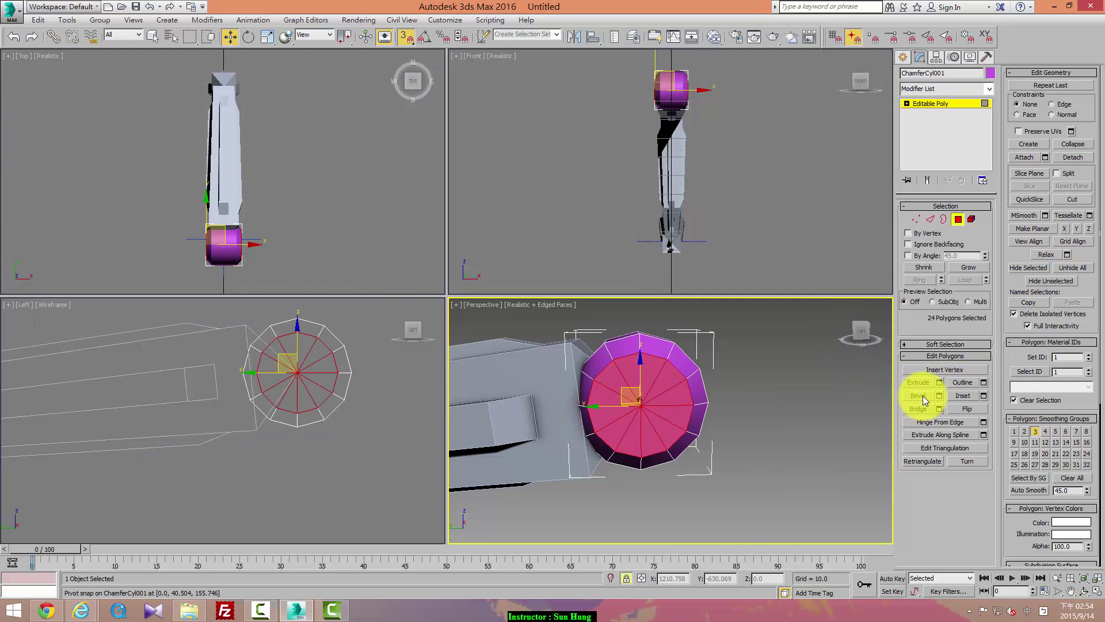
- Inset the cap faces, bevel the inner face inward, and return to object level
click(964, 396)
drag(655, 401, 658, 398)
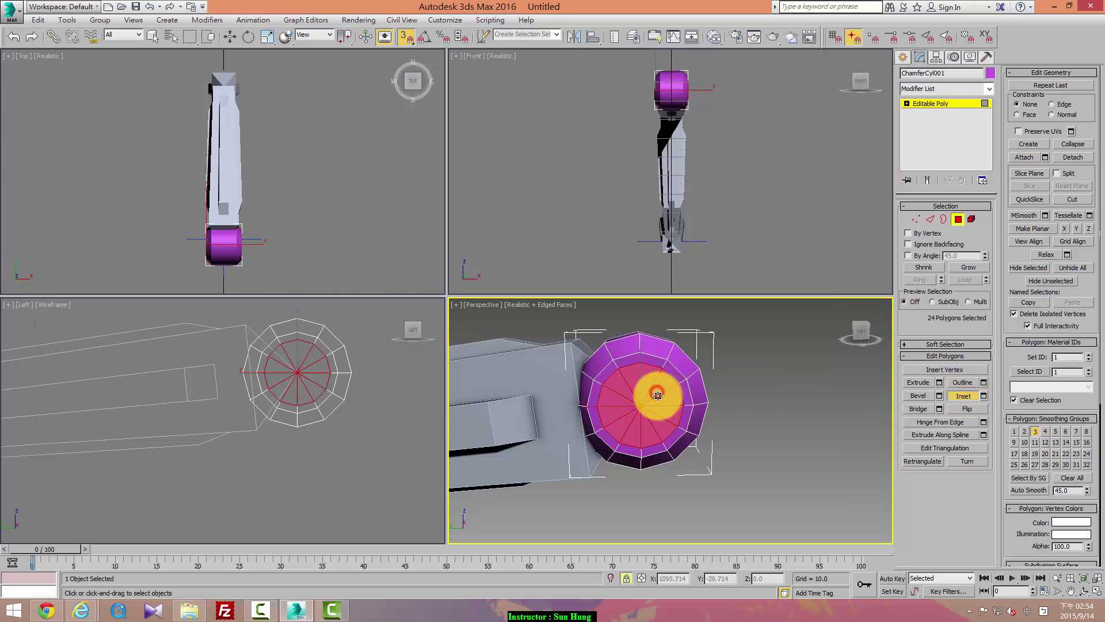
click(924, 398)
drag(628, 395, 638, 391)
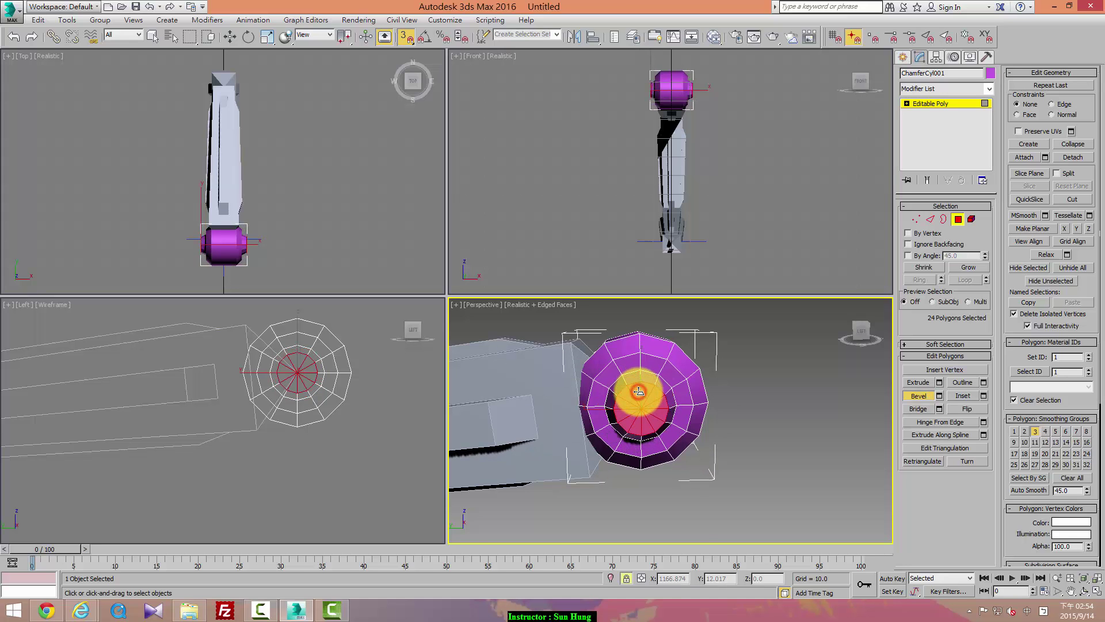
click(731, 392)
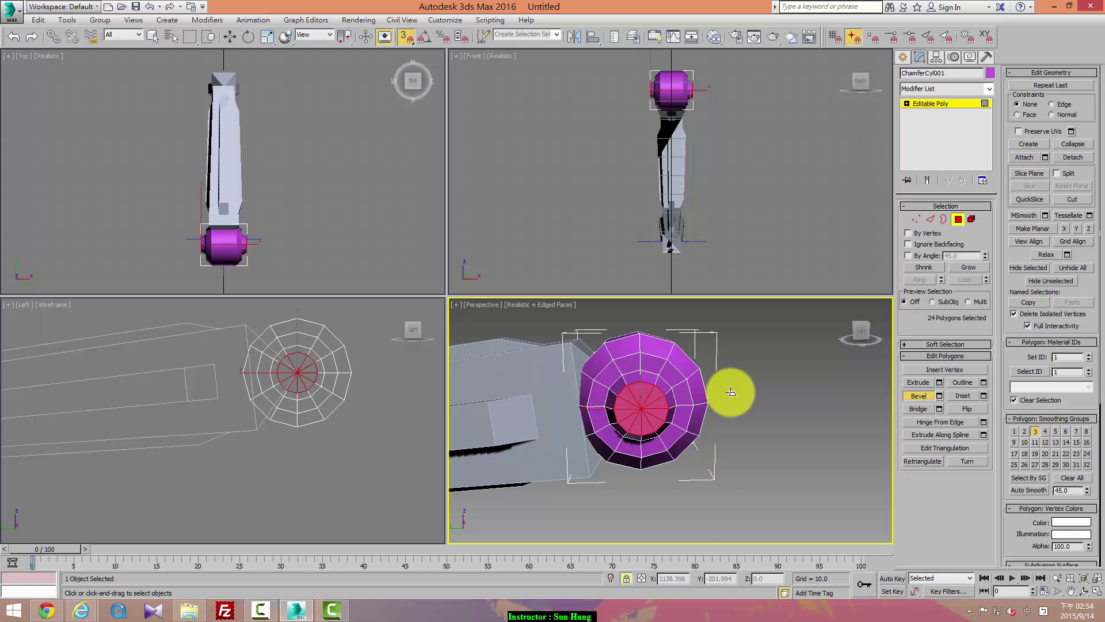
click(958, 218)
- Switch the perspective view to smooth shading and orbit around the magenta cap
key(r)
middle_drag(734, 424, 819, 397)
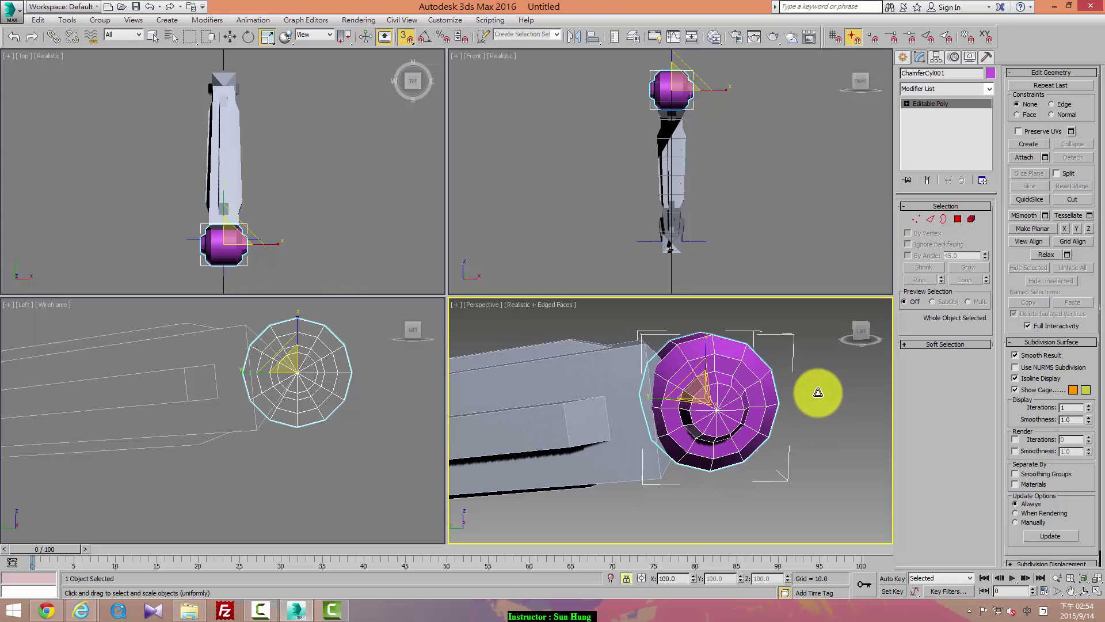
key(F3)
key(F3)
key(F4)
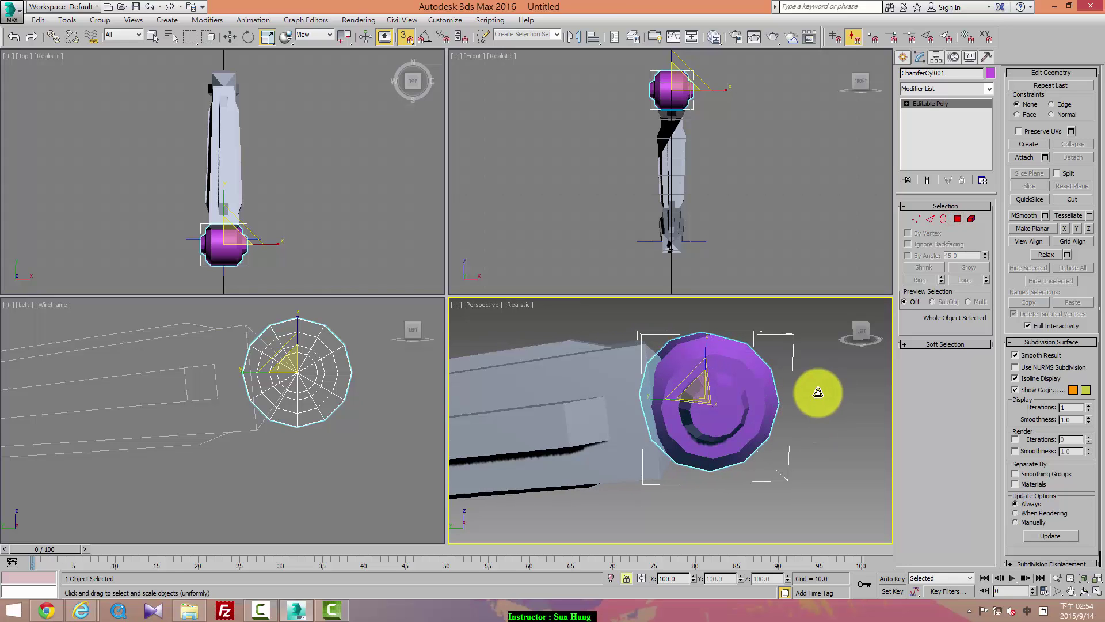
click(1085, 591)
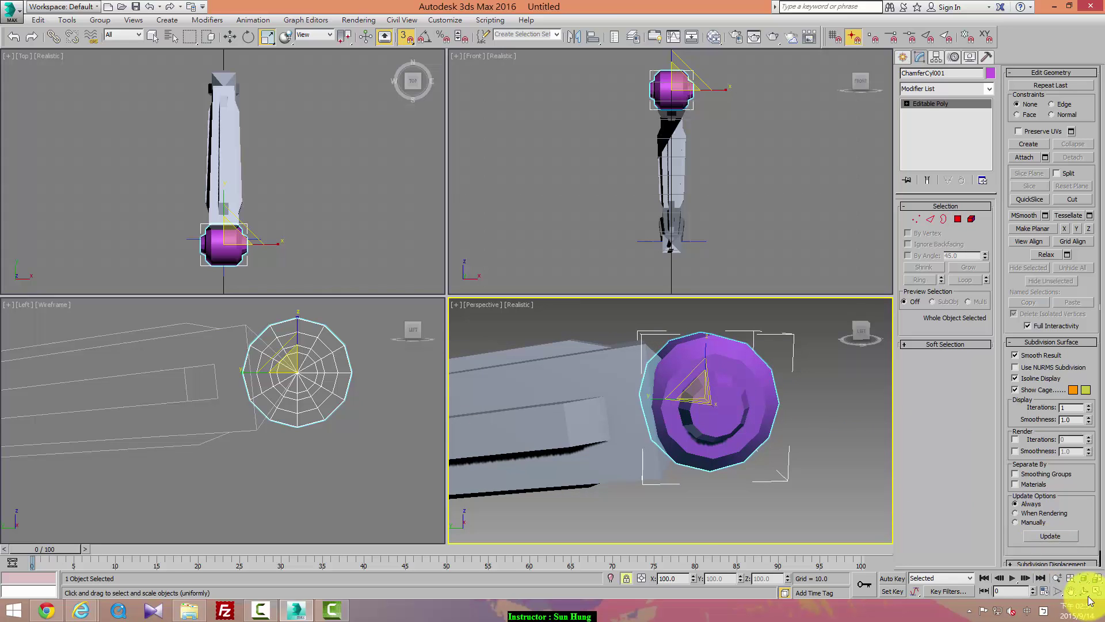
mouse_move(698, 403)
mouse_down()
mouse_move(582, 400)
mouse_move(791, 431)
mouse_up()
scroll(766, 403, down, 5)
- Shift-drag two copies of the recessed cap onto the other upper joint and a lower joint
key(r)
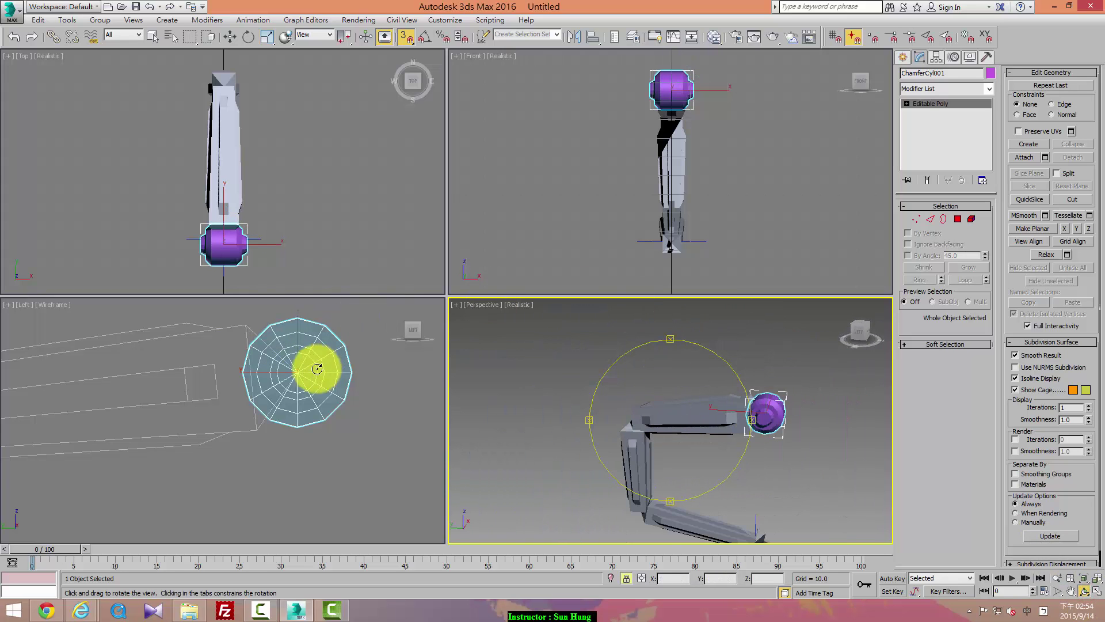
click(282, 383)
scroll(299, 377, down, 4)
right_click(353, 383)
click(356, 394)
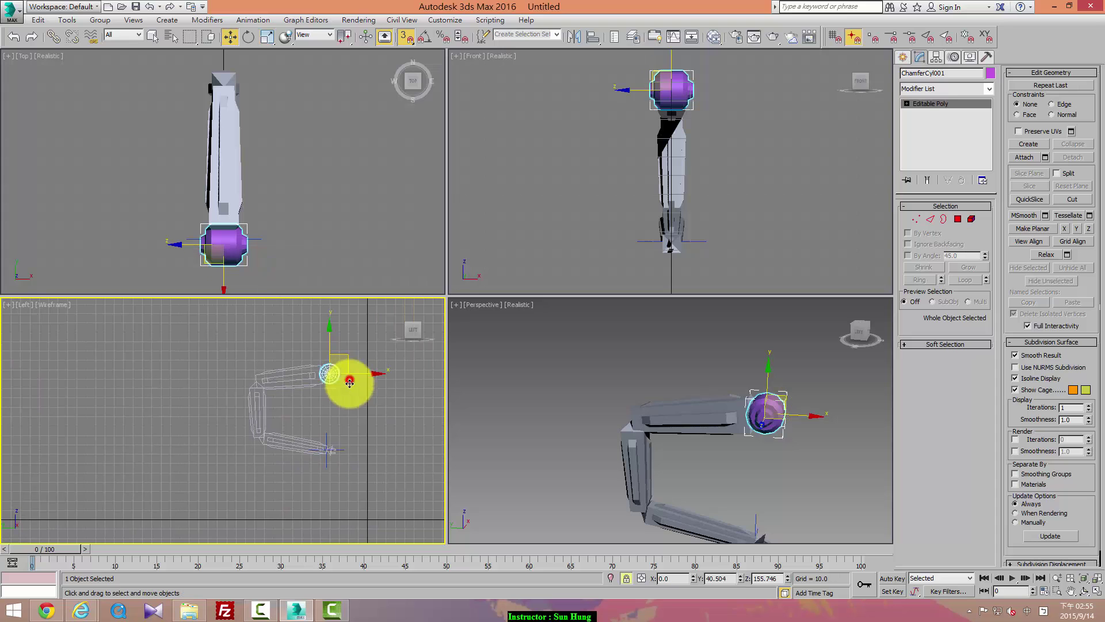
mouse_move(358, 371)
shift+mouse_down()
mouse_move(266, 366)
mouse_move(309, 403)
shift+mouse_up()
click(567, 355)
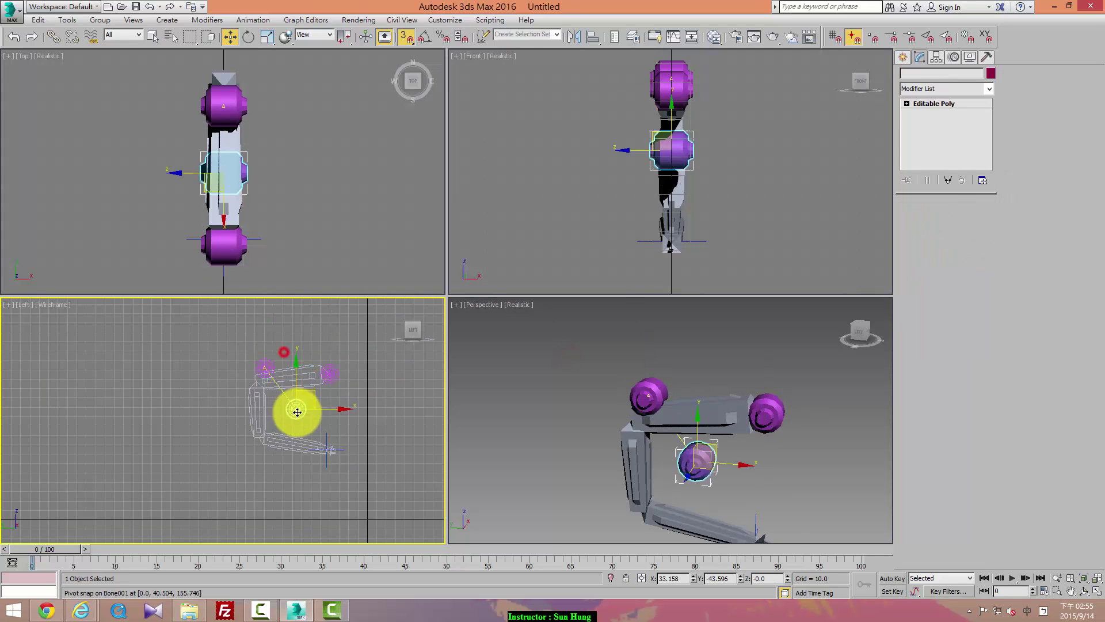
click(544, 358)
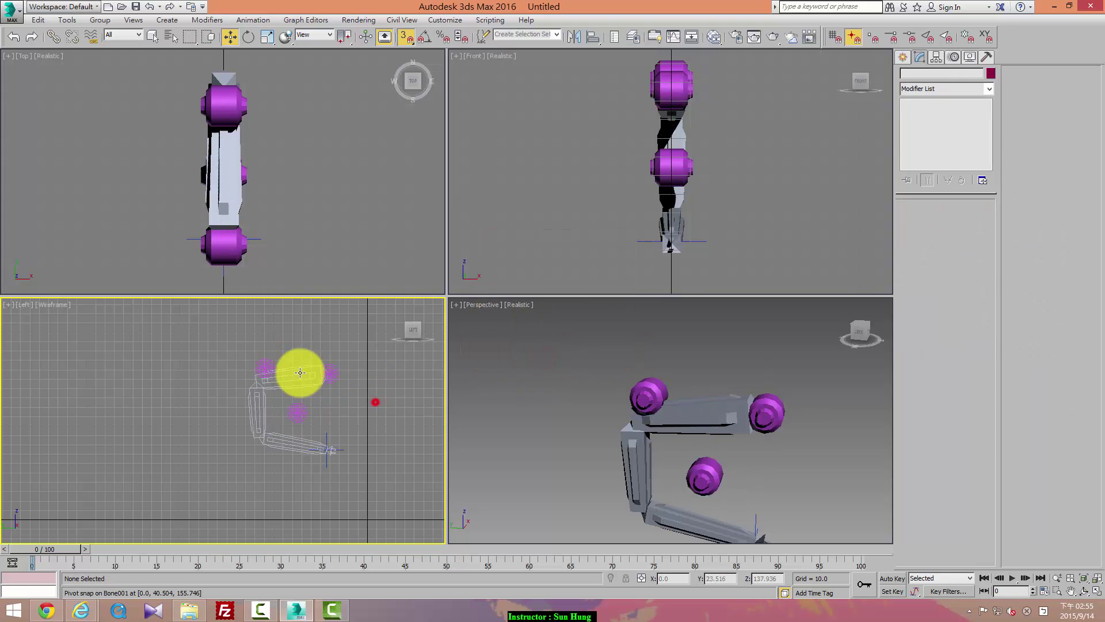
click(265, 367)
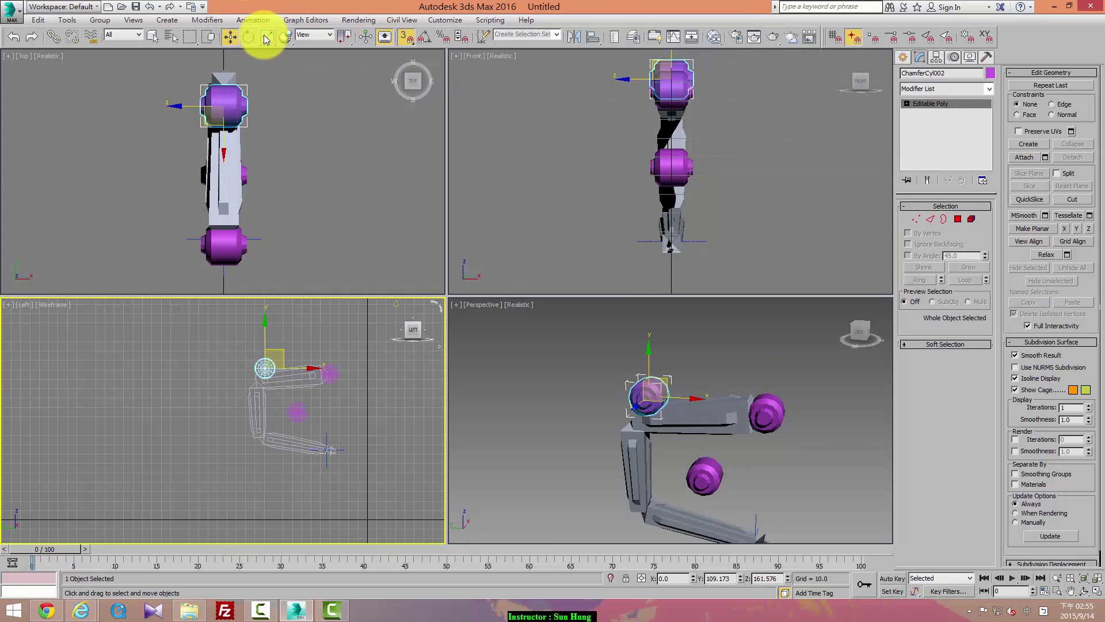
- Scale the upper joint cap to 86 along X and the middle cap uniformly to 91
click(266, 38)
right_click(615, 78)
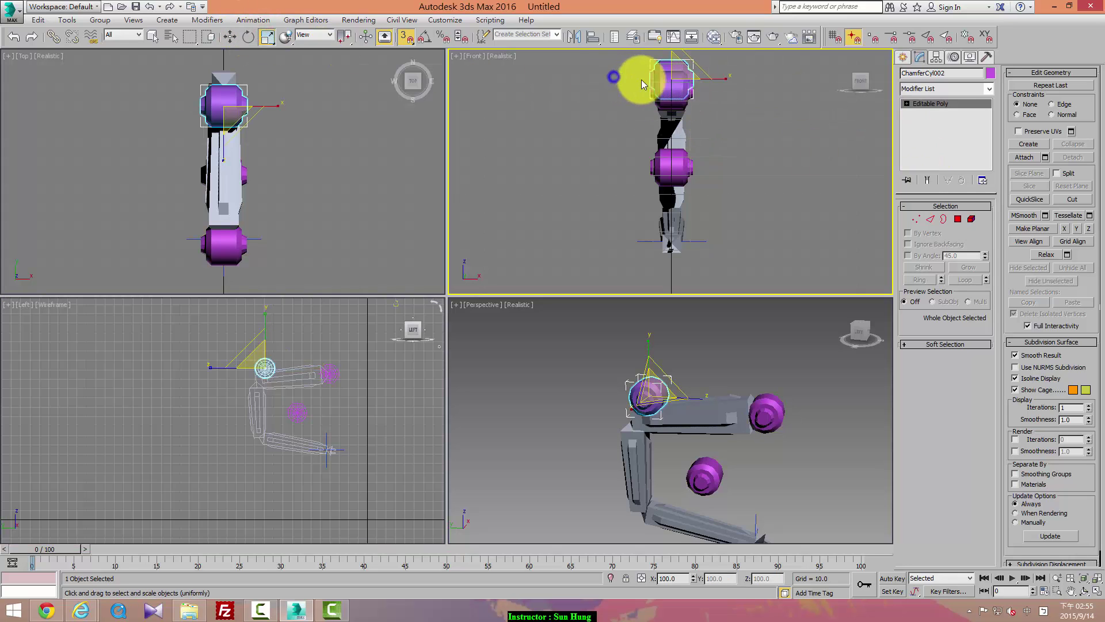
drag(714, 79, 707, 81)
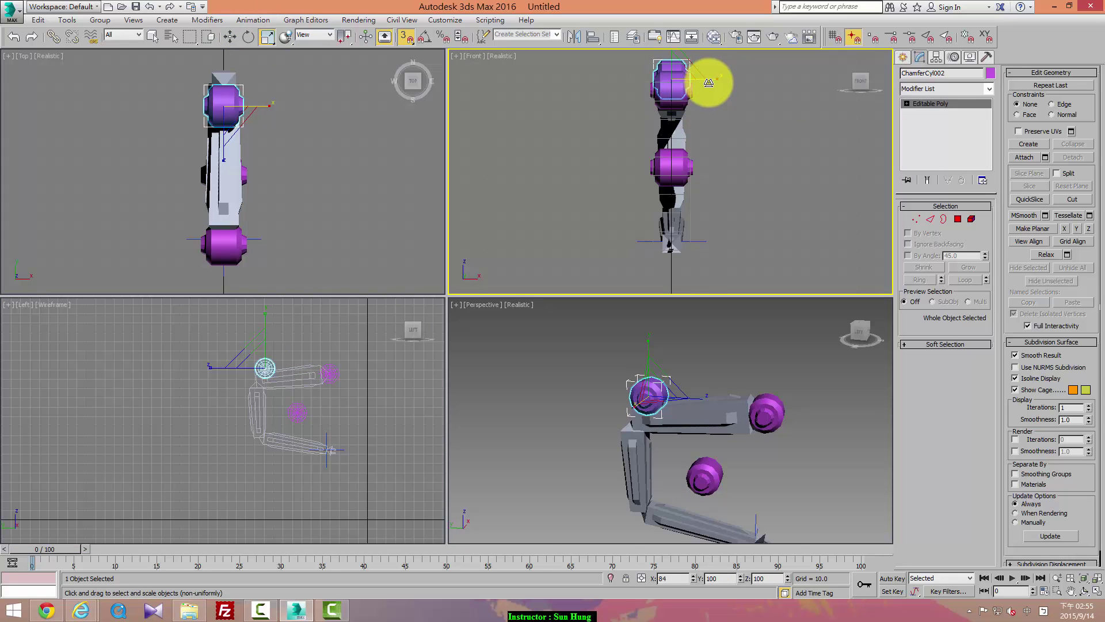
click(677, 161)
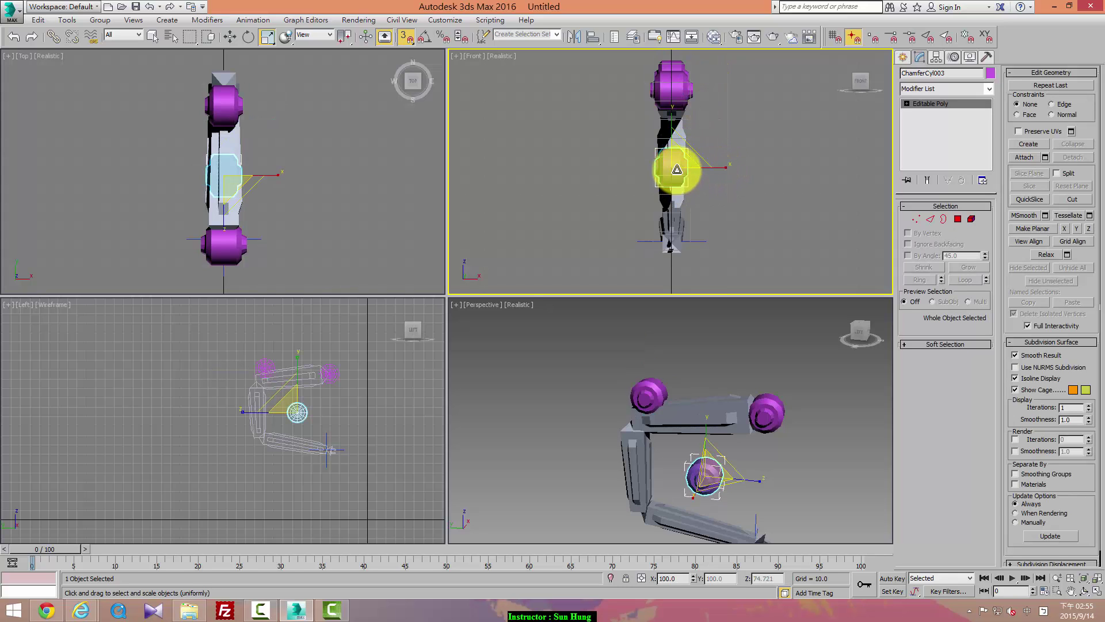
drag(675, 164, 722, 169)
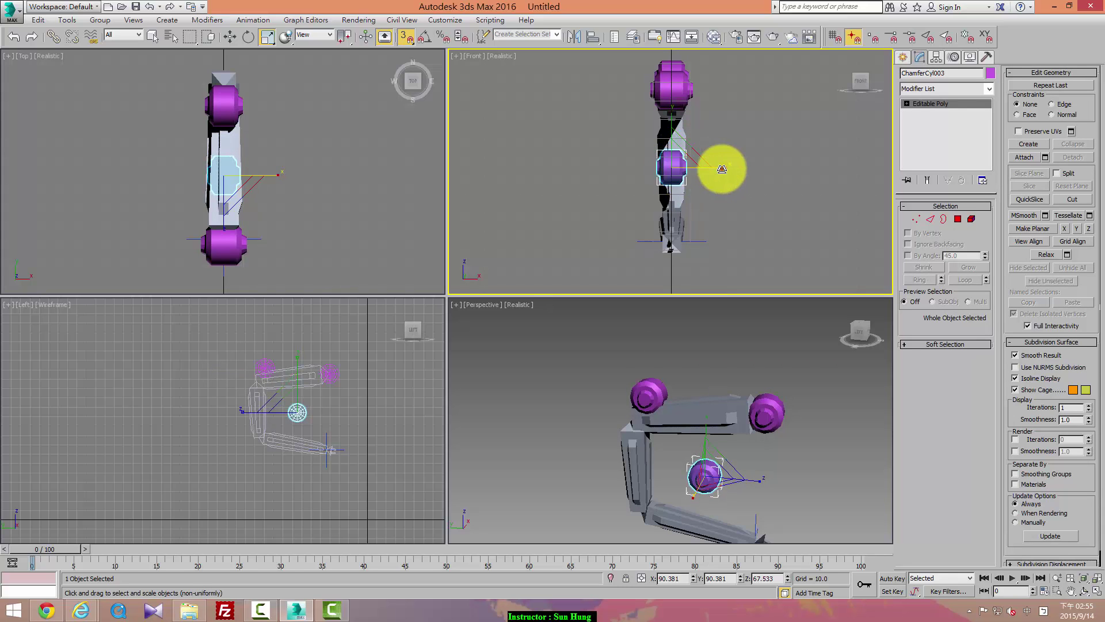
- Deselect everything, make the Left view active and open the Edit menu
click(783, 265)
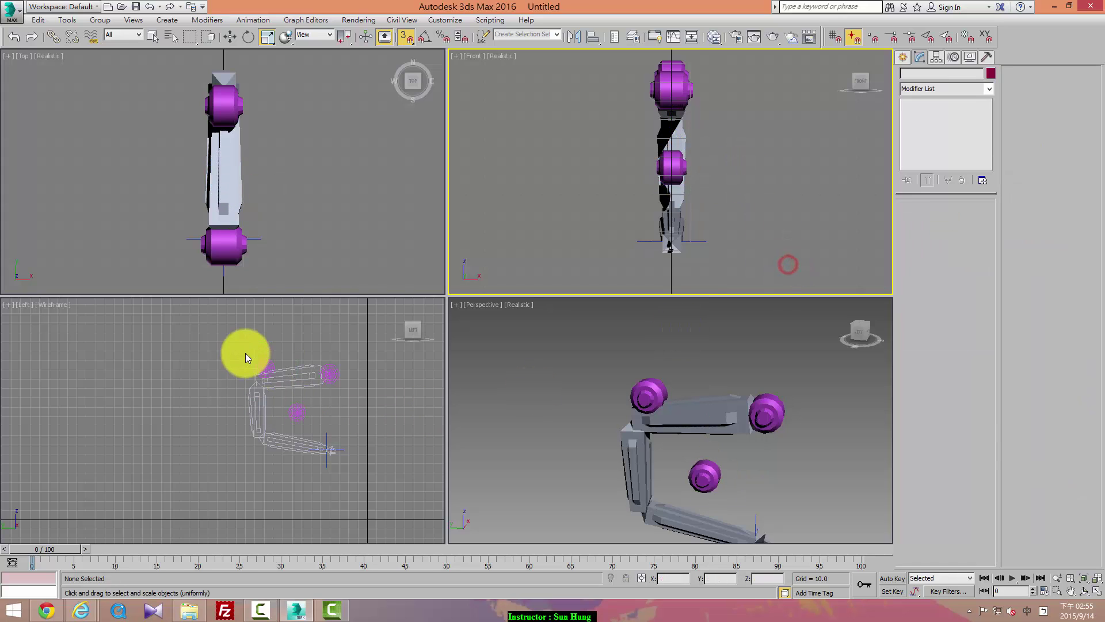
click(264, 365)
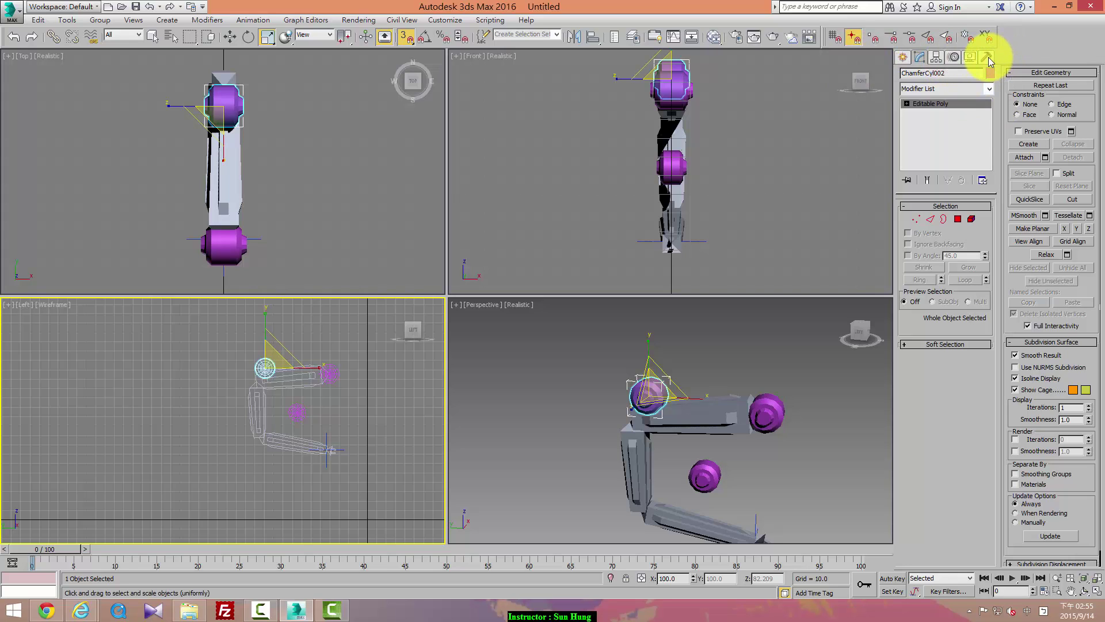
click(38, 19)
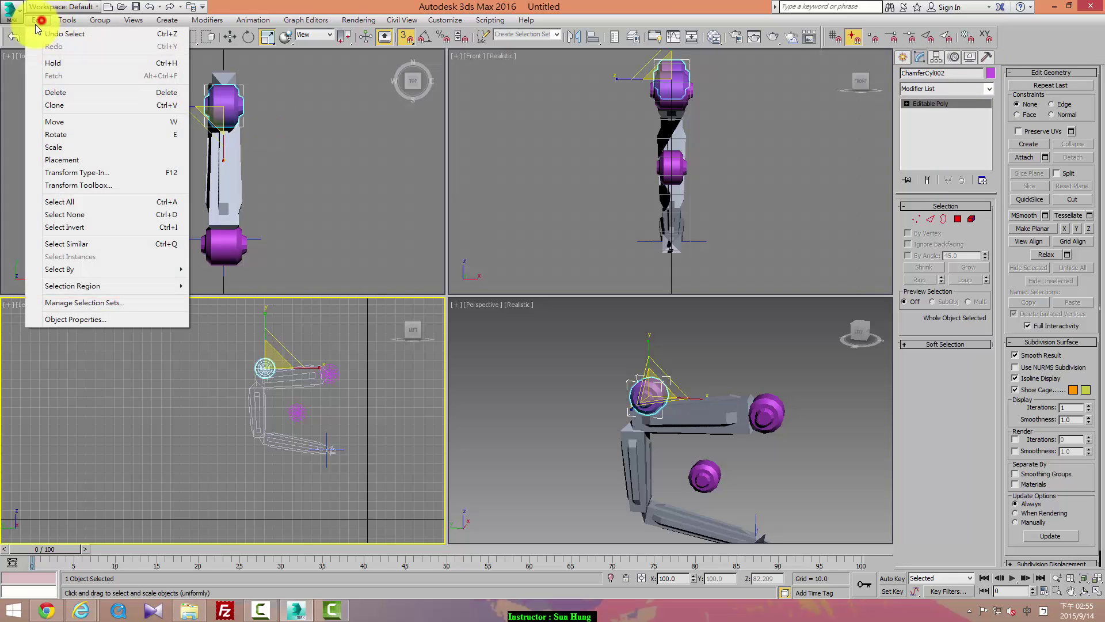
- Reset ChamferCyl002's XForm via the Transform Toolbox and collapse its stack to Editable Poly
click(61, 186)
drag(128, 207, 91, 180)
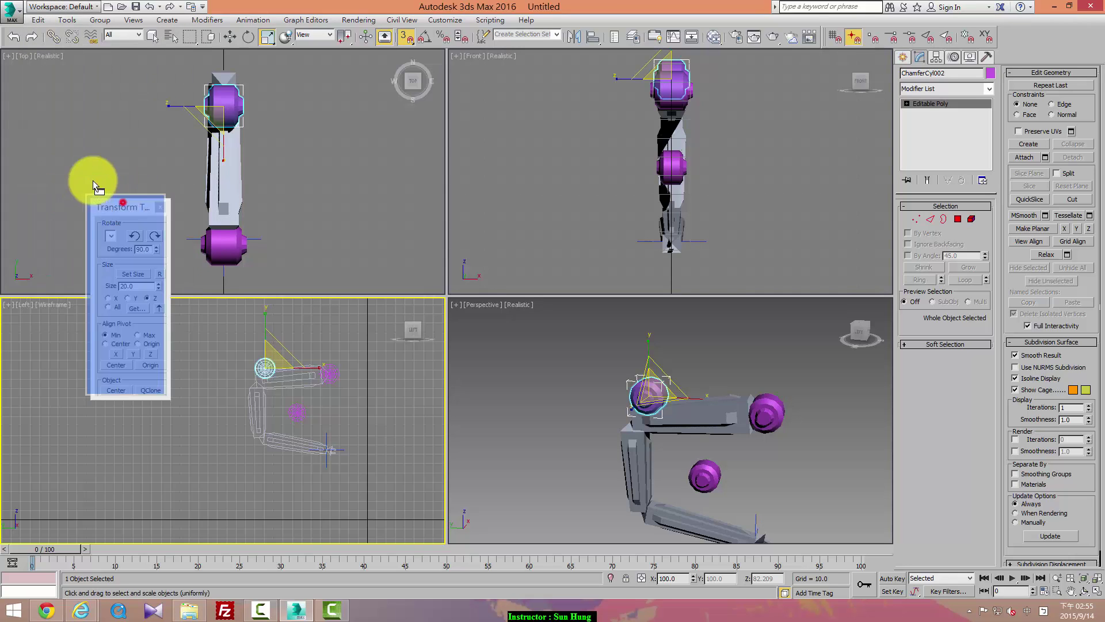
click(121, 246)
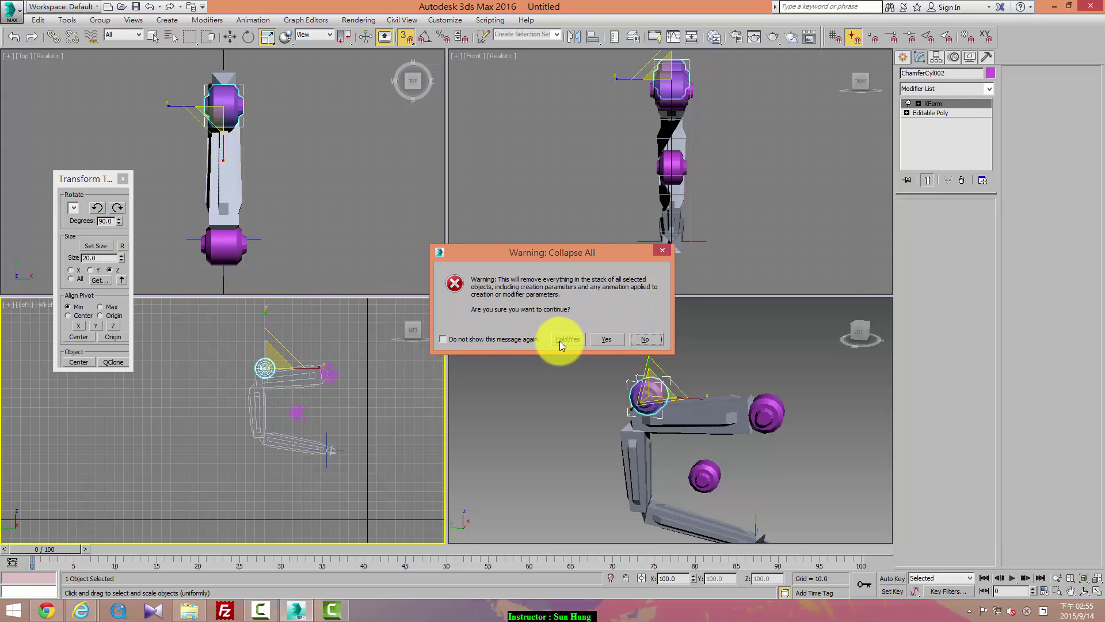
click(617, 341)
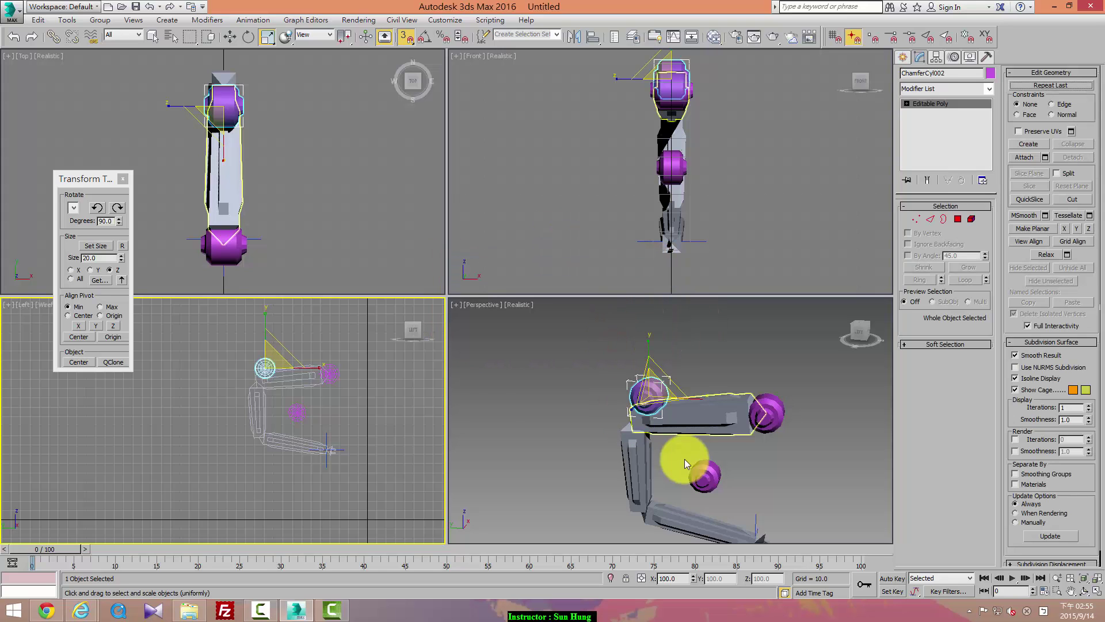
click(705, 476)
click(122, 245)
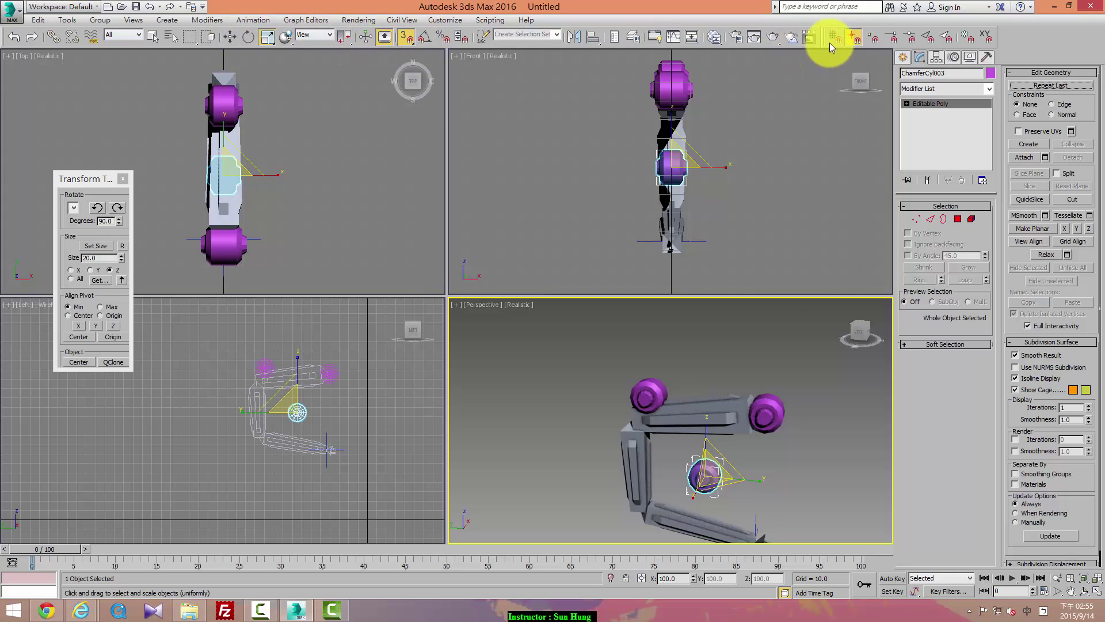
- Snap ChamferCyl003 onto the lower bone joint and ChamferCyl002 onto Bone001's joint
click(230, 36)
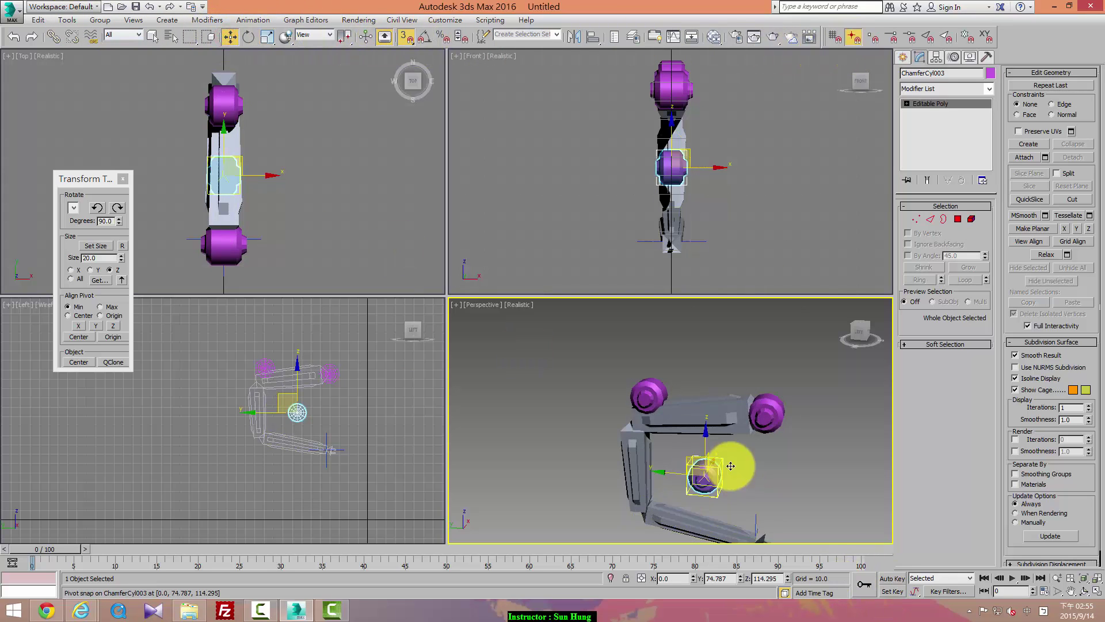
drag(705, 475, 639, 509)
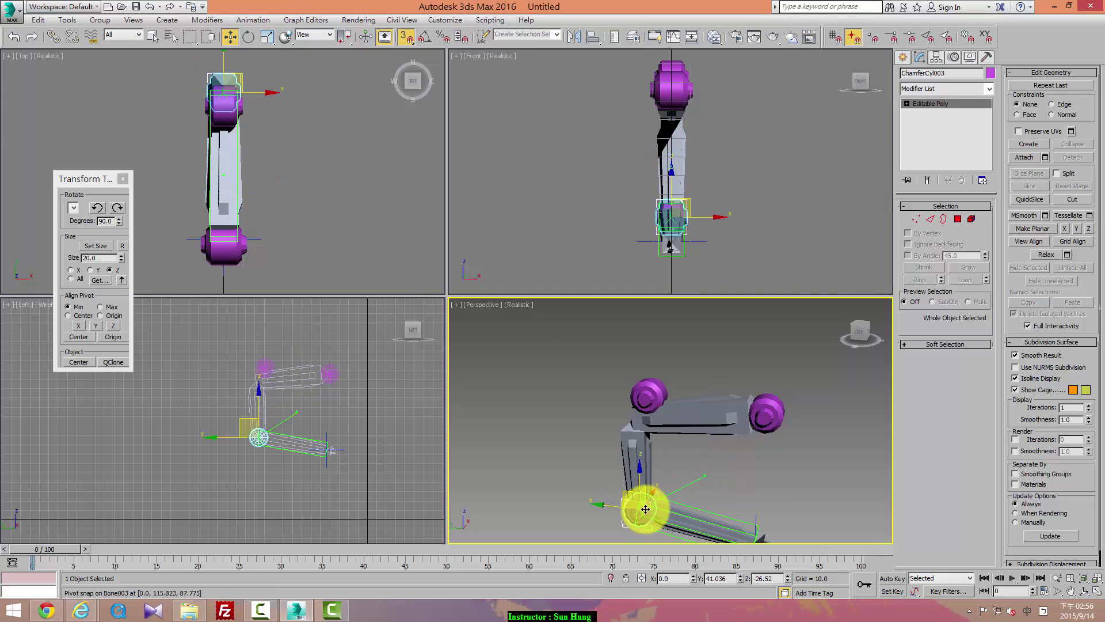
drag(651, 404, 633, 422)
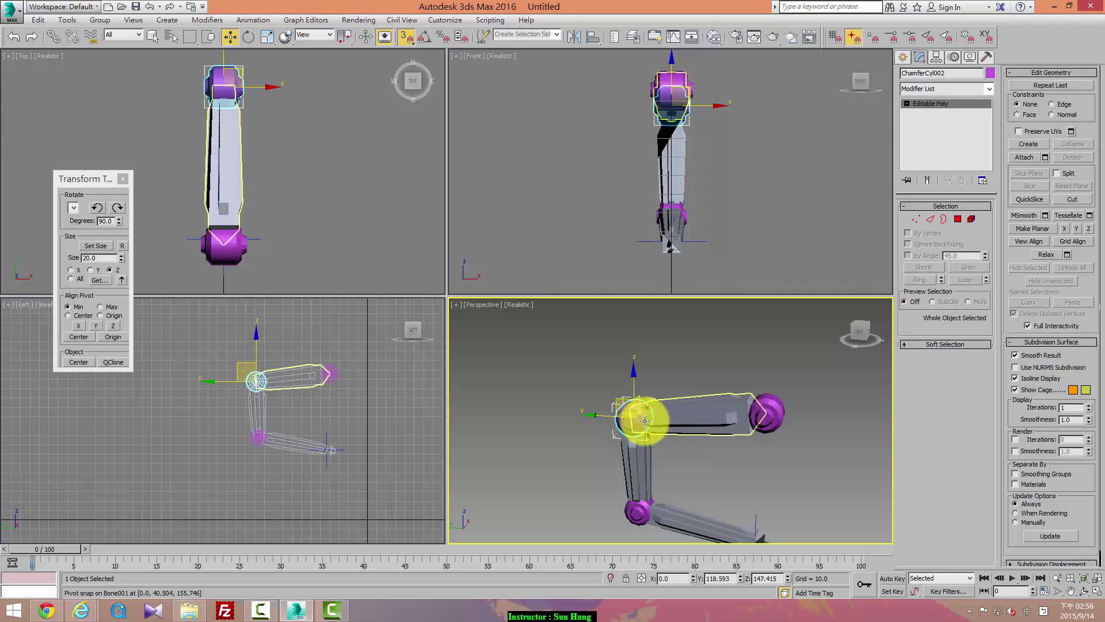
click(848, 42)
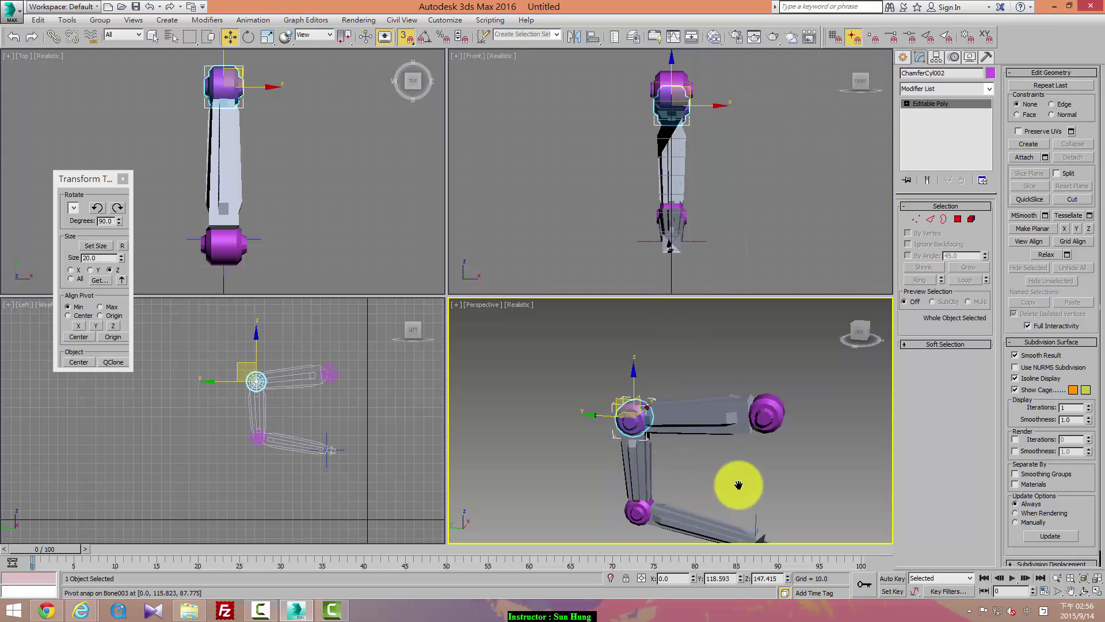
middle_drag(735, 484, 674, 345)
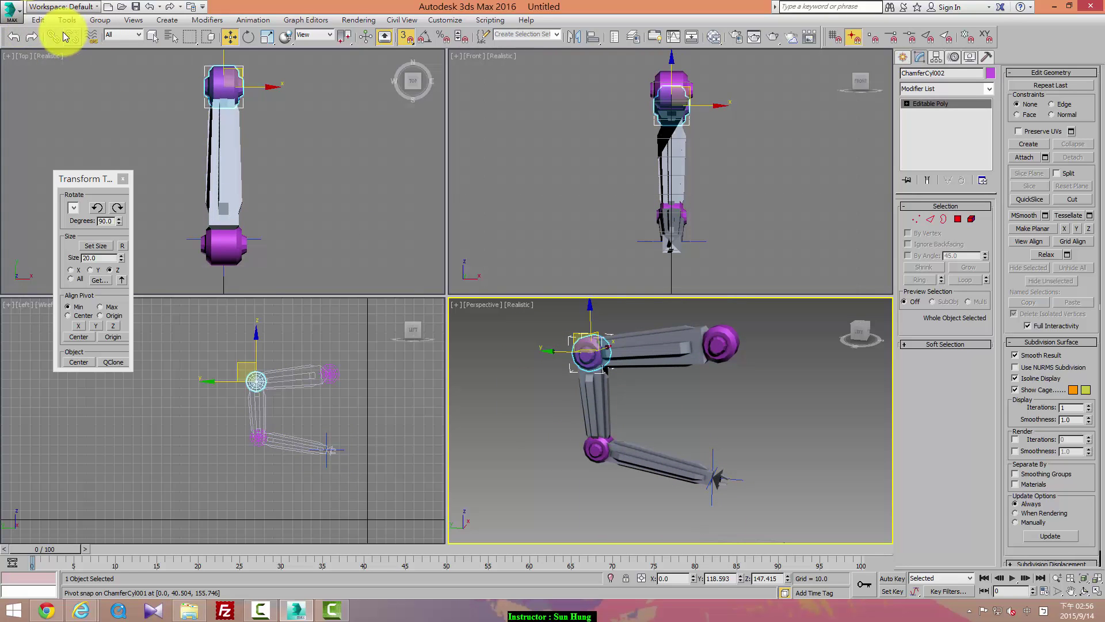
middle_drag(725, 406, 716, 415)
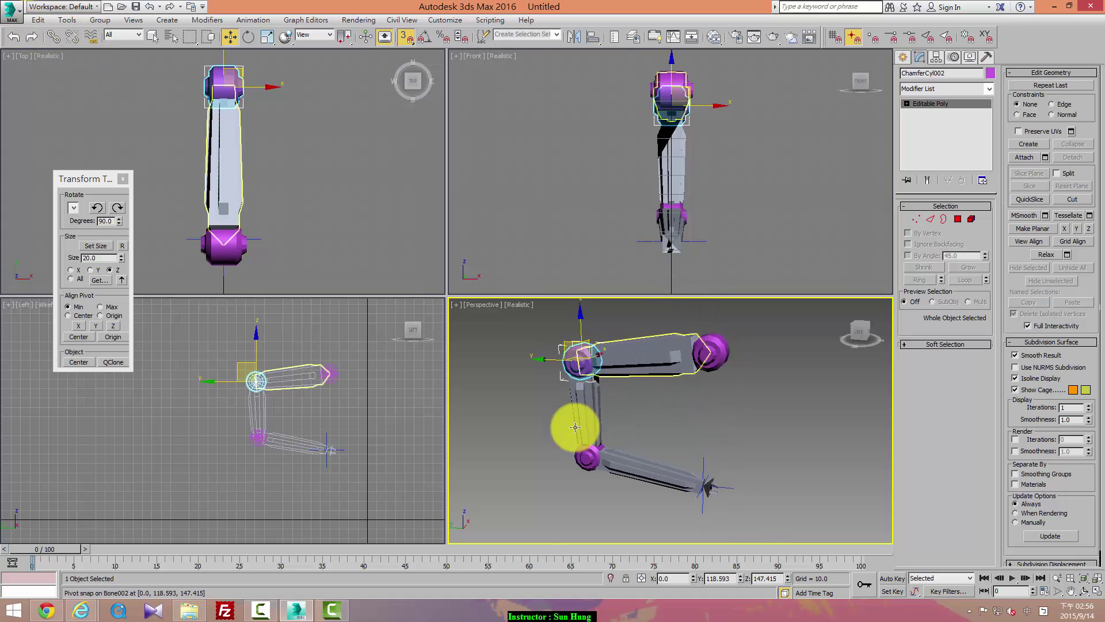
- Link the joint cap to its arm bone, then return to Select and Move with snaps off
click(54, 38)
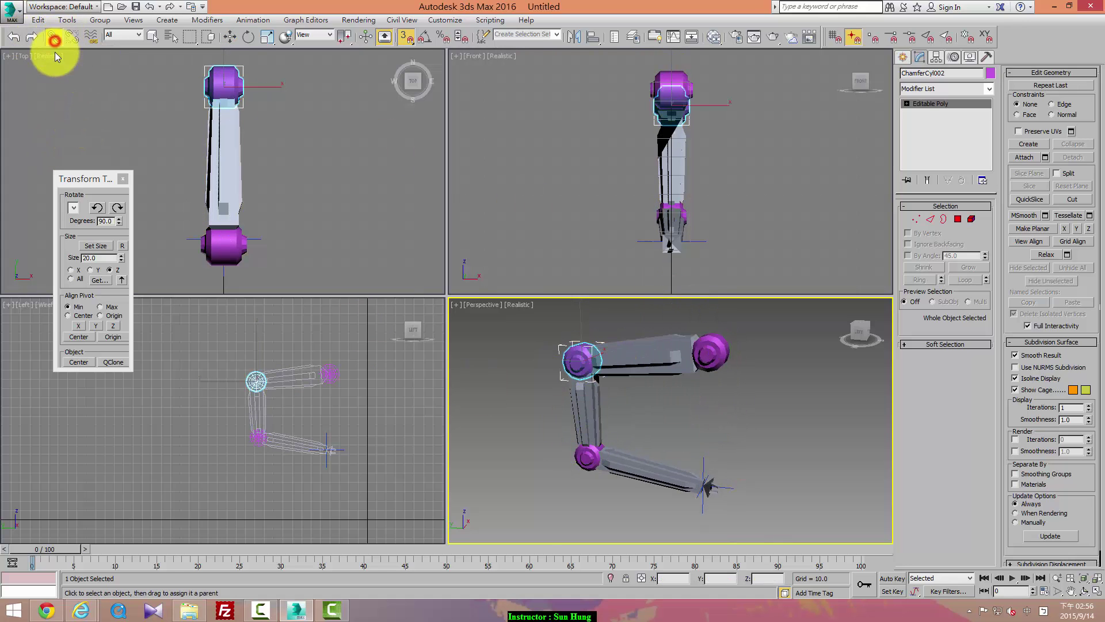
mouse_move(724, 356)
mouse_down()
mouse_move(575, 361)
mouse_move(585, 459)
mouse_move(663, 480)
mouse_up()
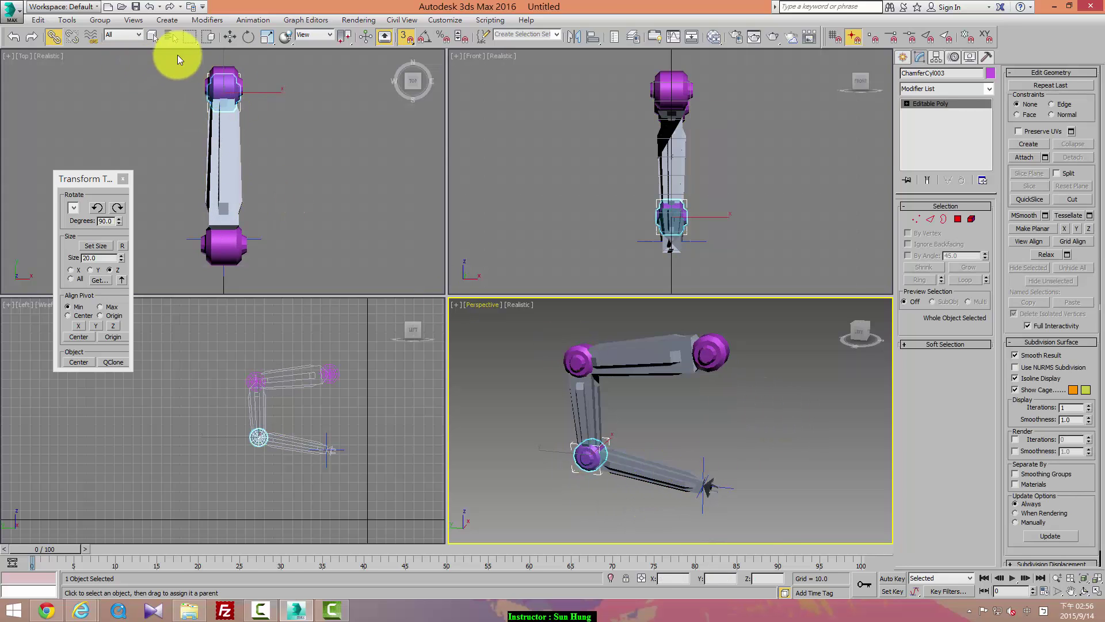
click(230, 38)
click(405, 36)
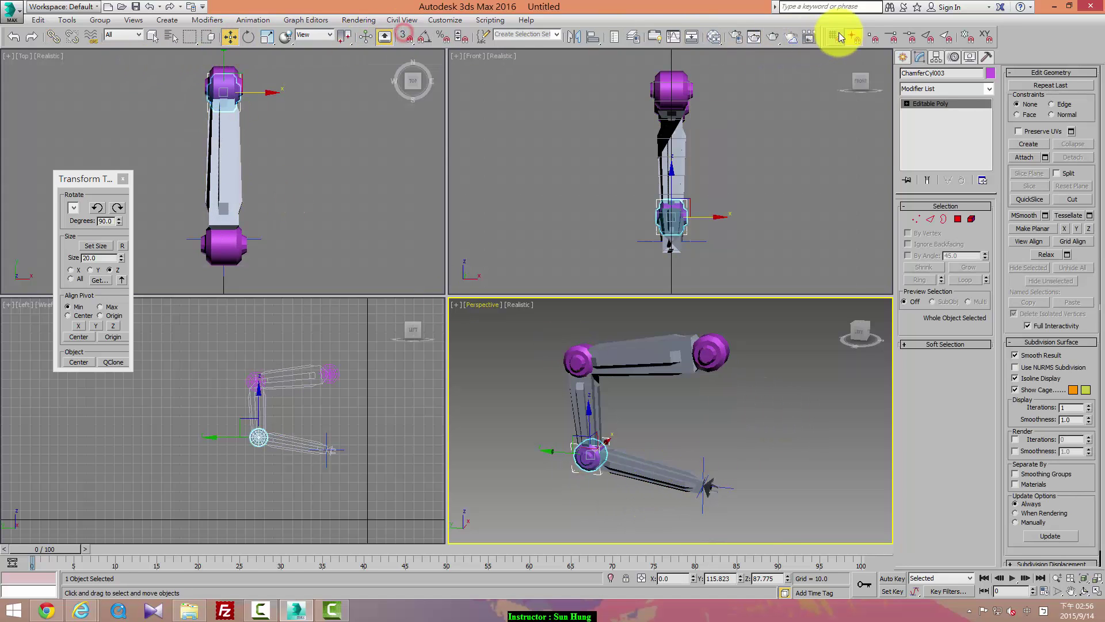
- Drag the IK Chain001 goal down and right so the arm bends with its caps
click(859, 39)
click(706, 466)
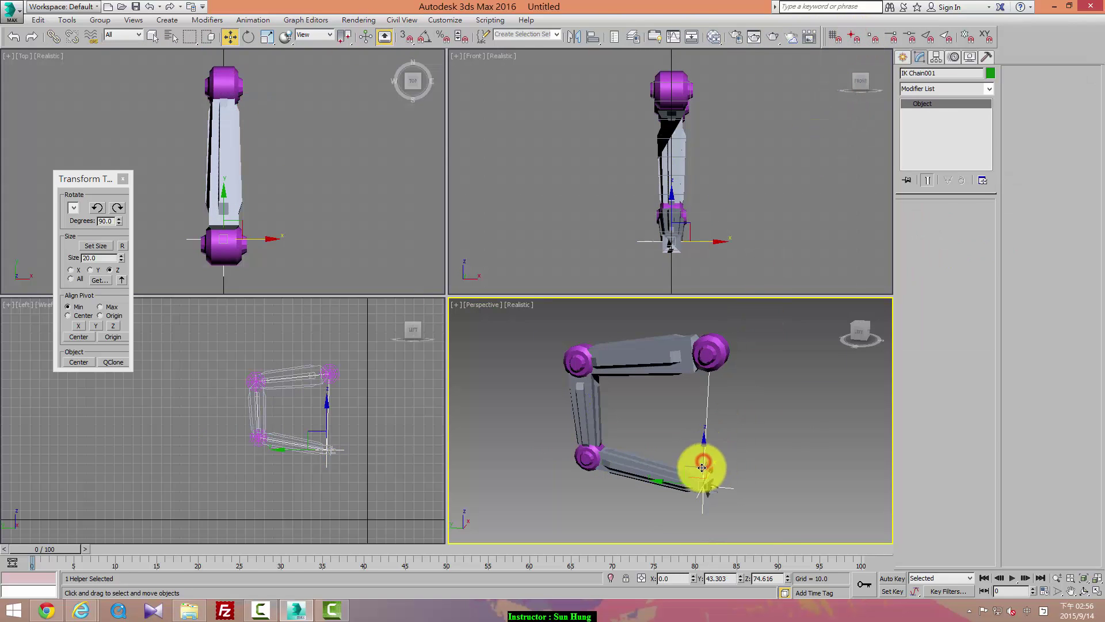
mouse_move(703, 465)
mouse_down()
mouse_move(683, 486)
mouse_move(689, 461)
mouse_up()
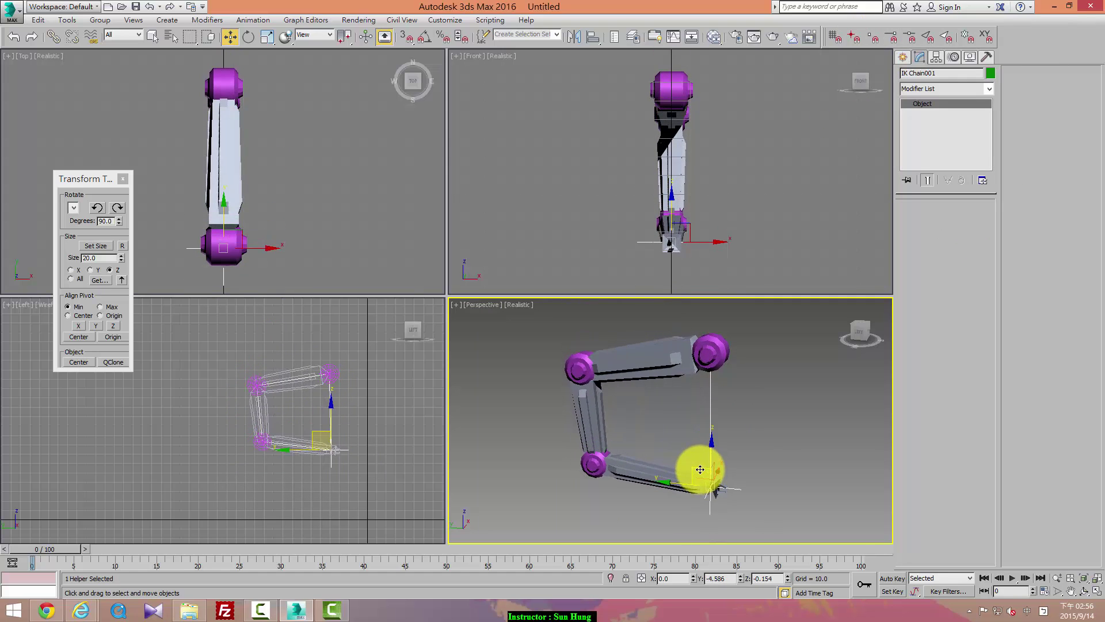
mouse_move(689, 462)
mouse_down()
mouse_move(709, 485)
mouse_move(686, 467)
mouse_move(701, 469)
mouse_up()
middle_drag(375, 378, 253, 368)
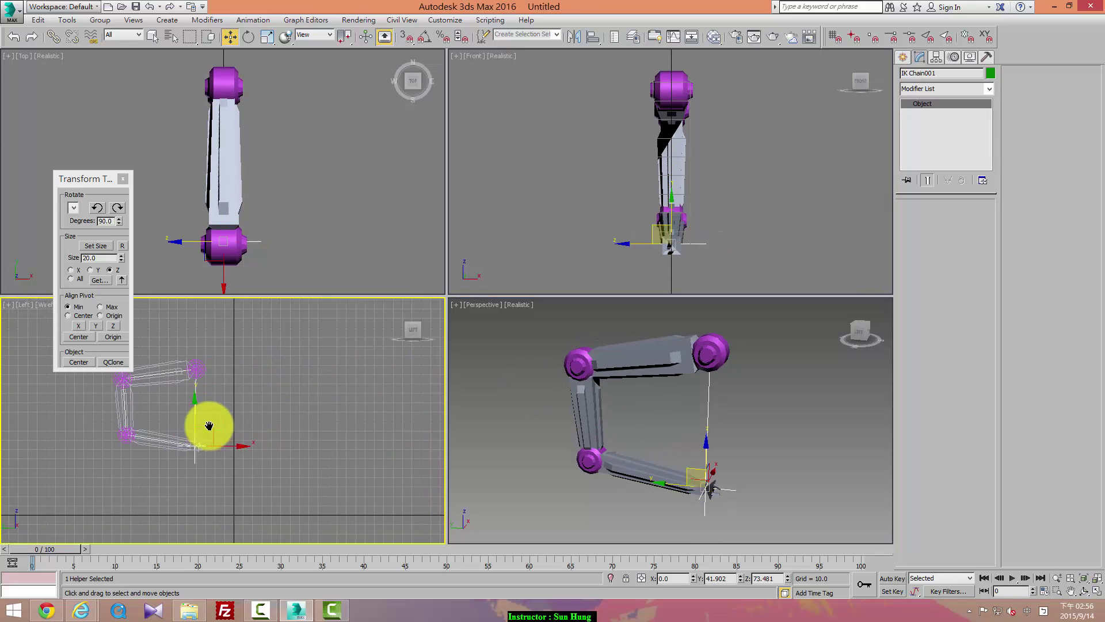
click(904, 57)
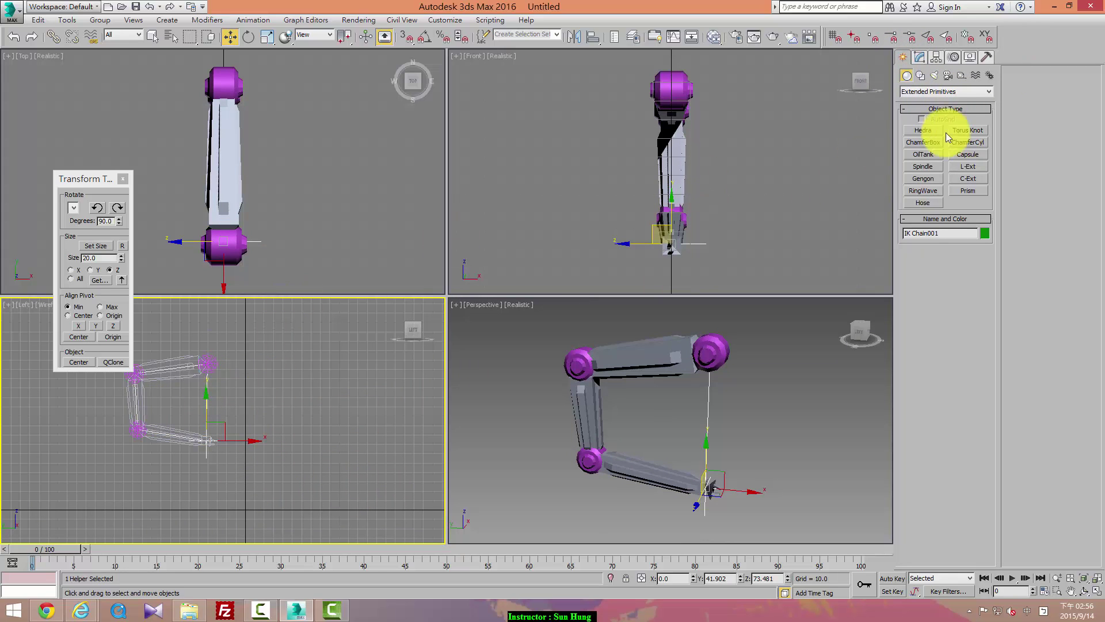
- Draw a Standard Primitives box, 62.156 × 69.421 × 52.47, in the Top view below the arm
click(928, 91)
click(929, 102)
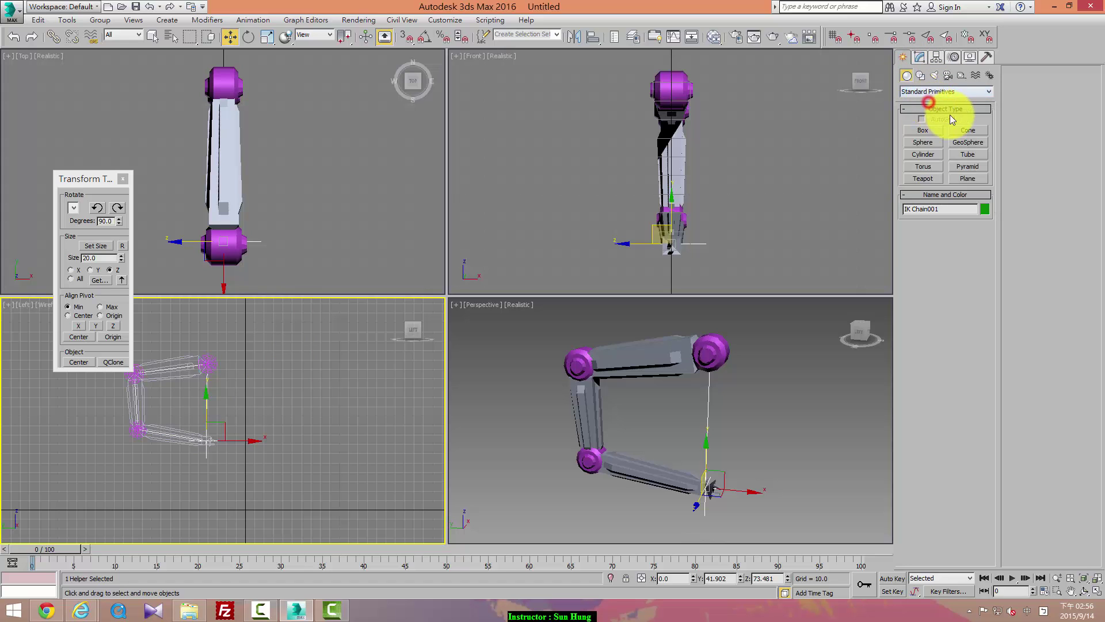
click(921, 130)
scroll(314, 155, down, 5)
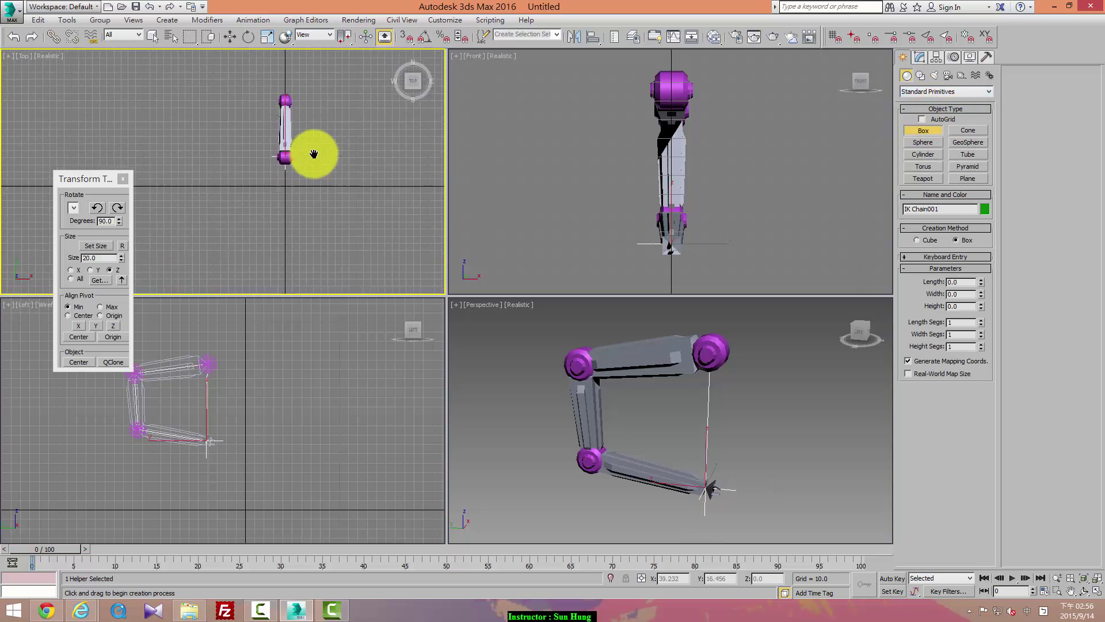
middle_drag(313, 154, 314, 116)
drag(258, 177, 309, 221)
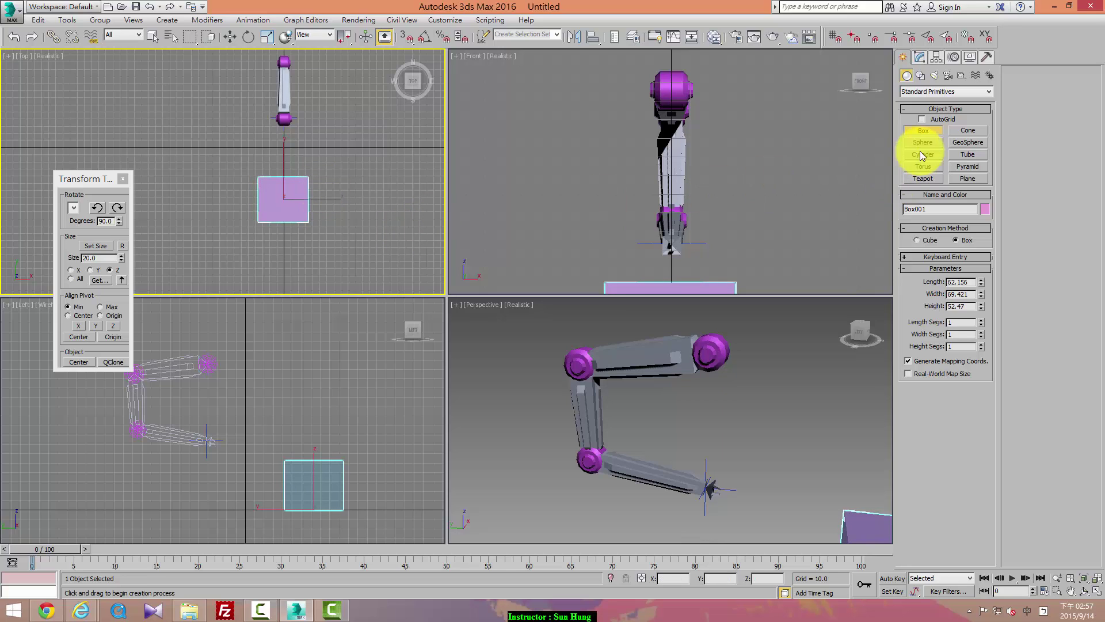
- Draw ChamferCyl004 (radius 7.711, height 23.41) in the Top view and frame it in the Left view
click(938, 91)
click(934, 108)
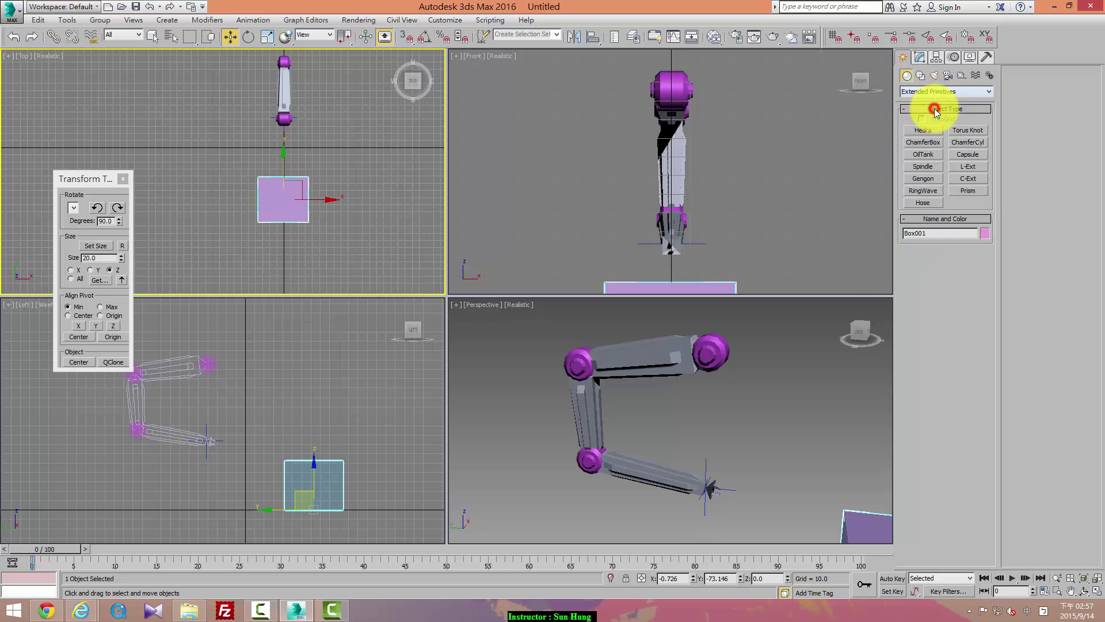
click(977, 143)
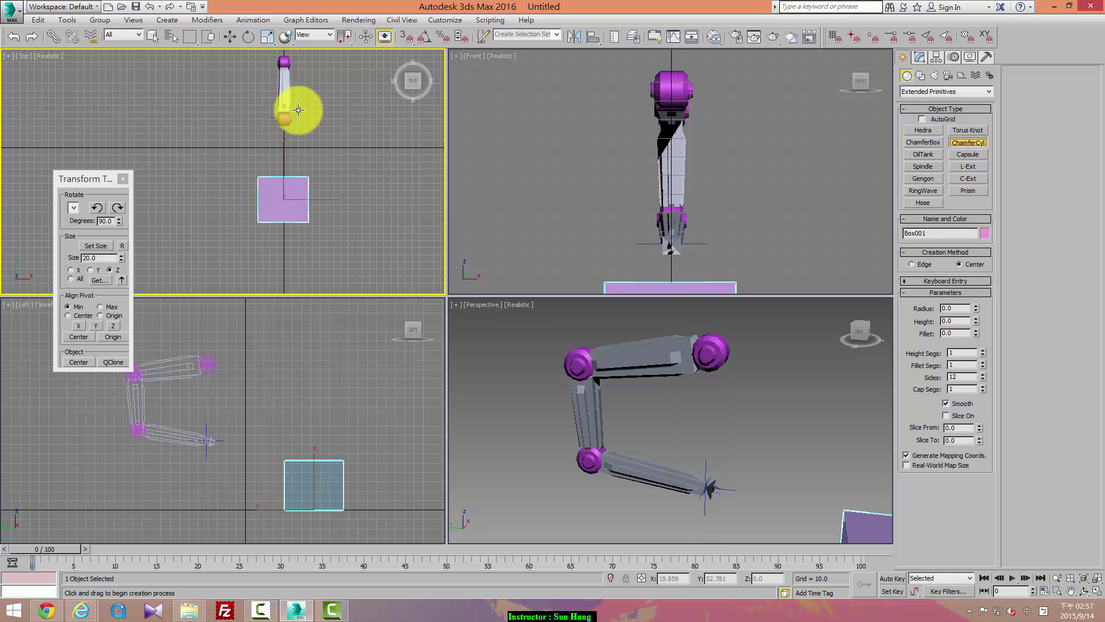
scroll(305, 164, up, 4)
drag(279, 125, 287, 131)
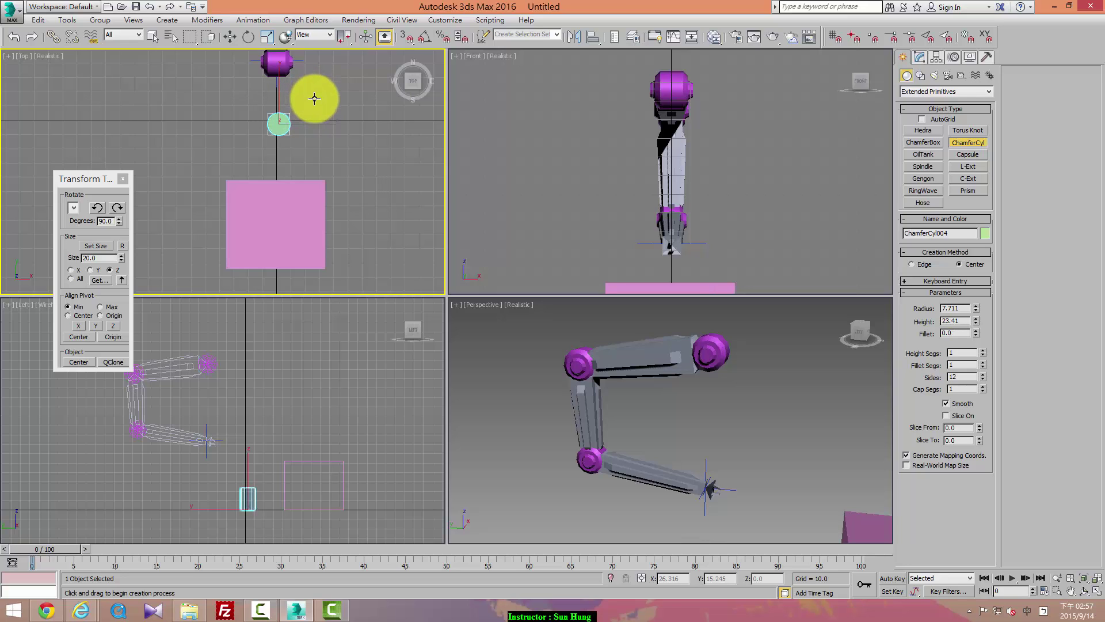
middle_click(444, 370)
scroll(320, 378, up, 5)
middle_drag(321, 378, 394, 366)
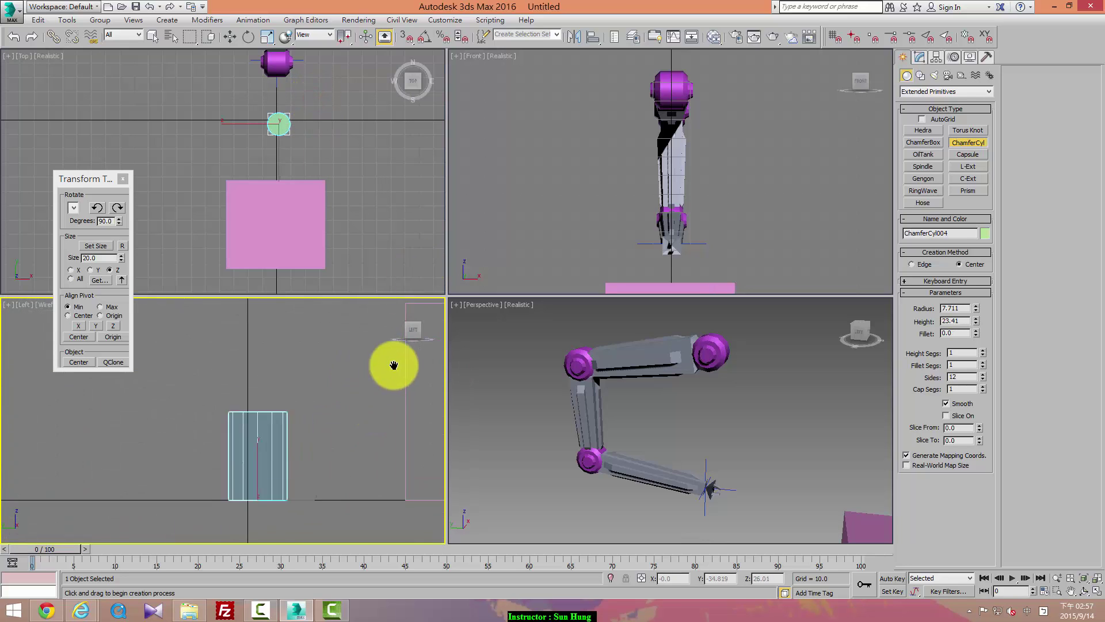
scroll(369, 364, up, 4)
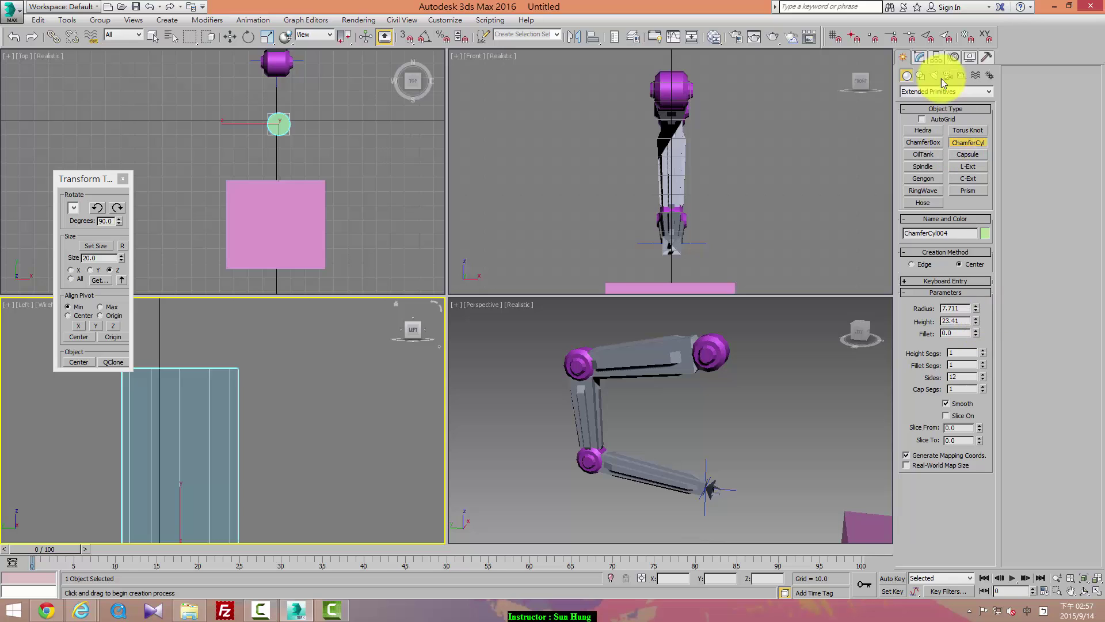
- Give ChamferCyl004 1 cap segment, 2 fillet segments and a 1.37 fillet, then deselect it
click(920, 57)
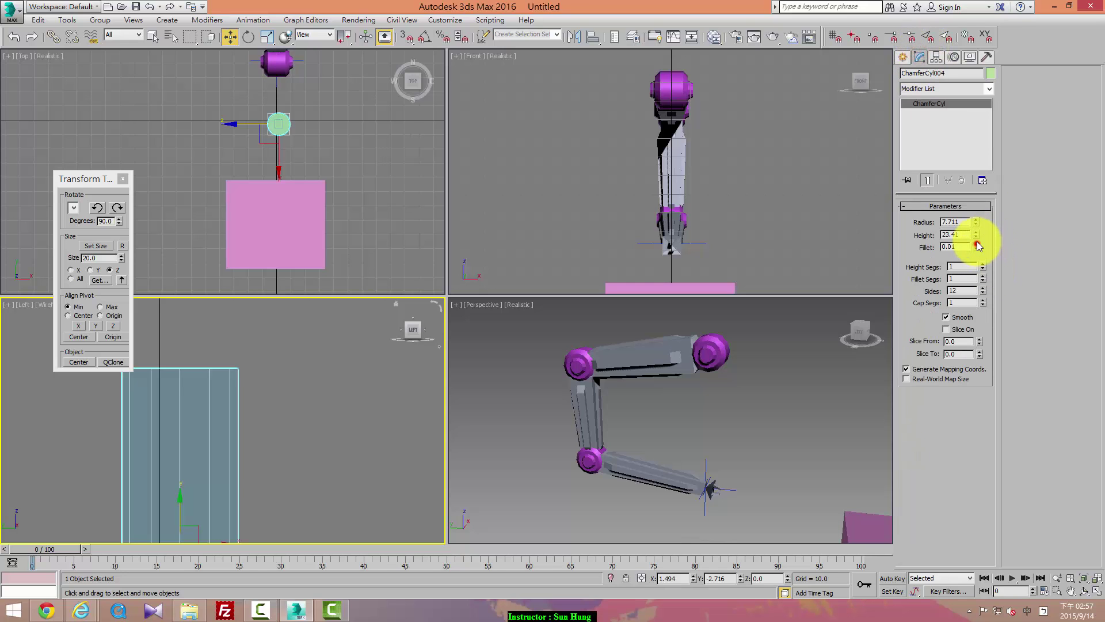
drag(979, 245, 981, 201)
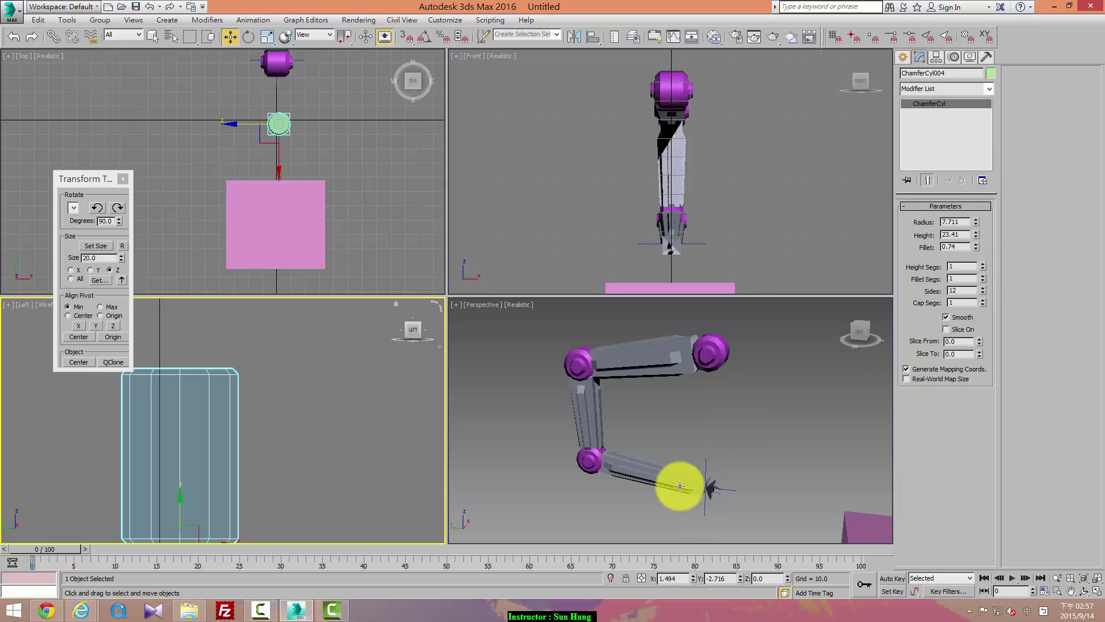
scroll(671, 486, up, 3)
scroll(612, 390, up, 3)
scroll(717, 415, up, 2)
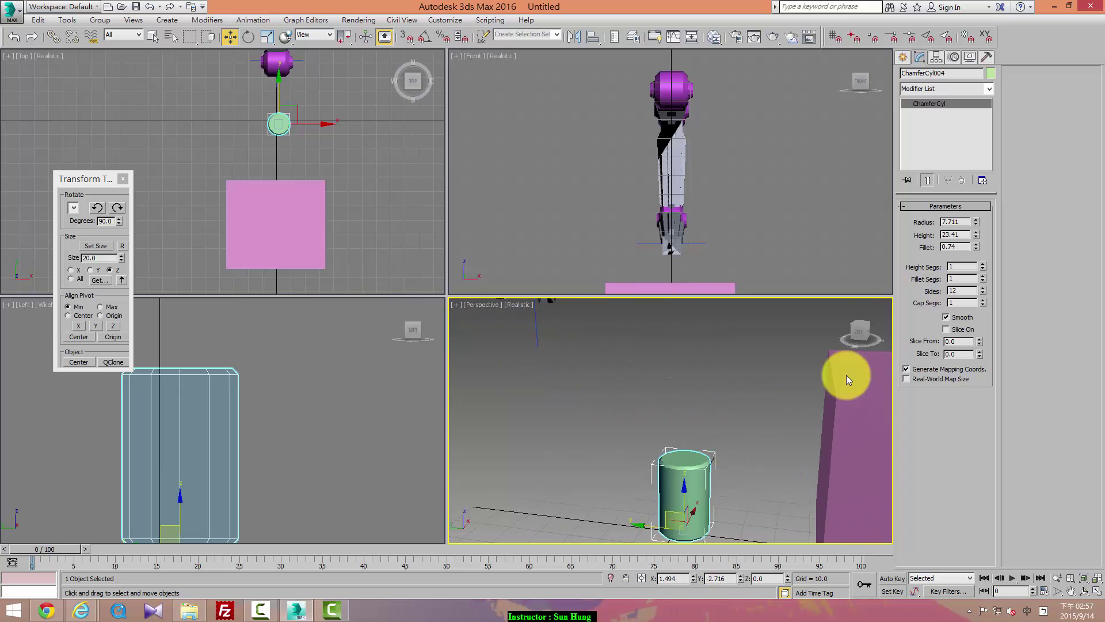
click(982, 299)
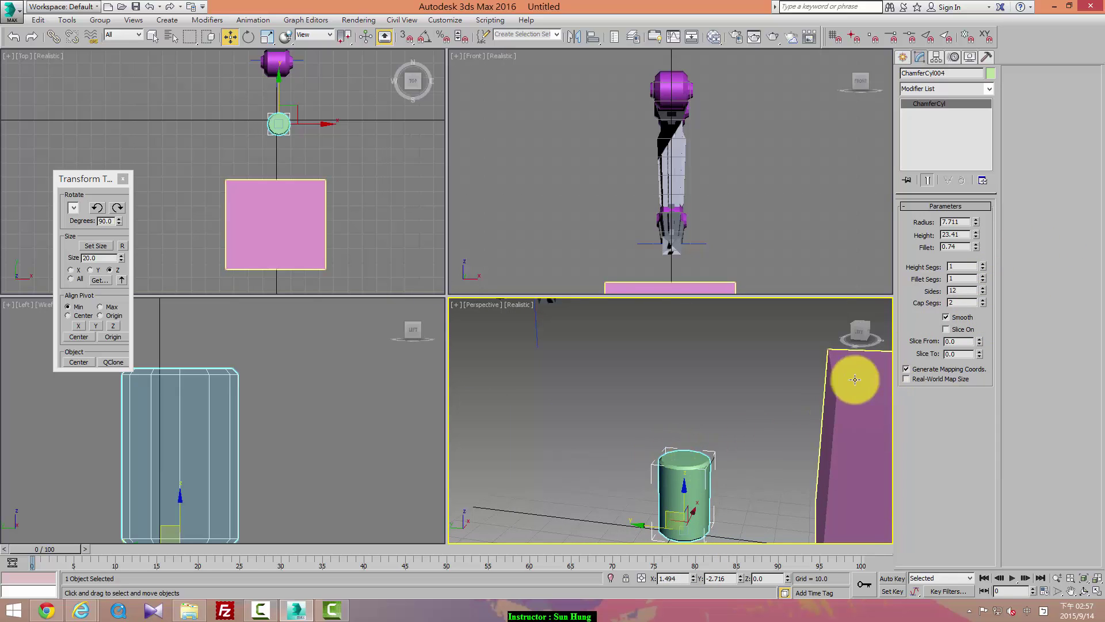
click(984, 305)
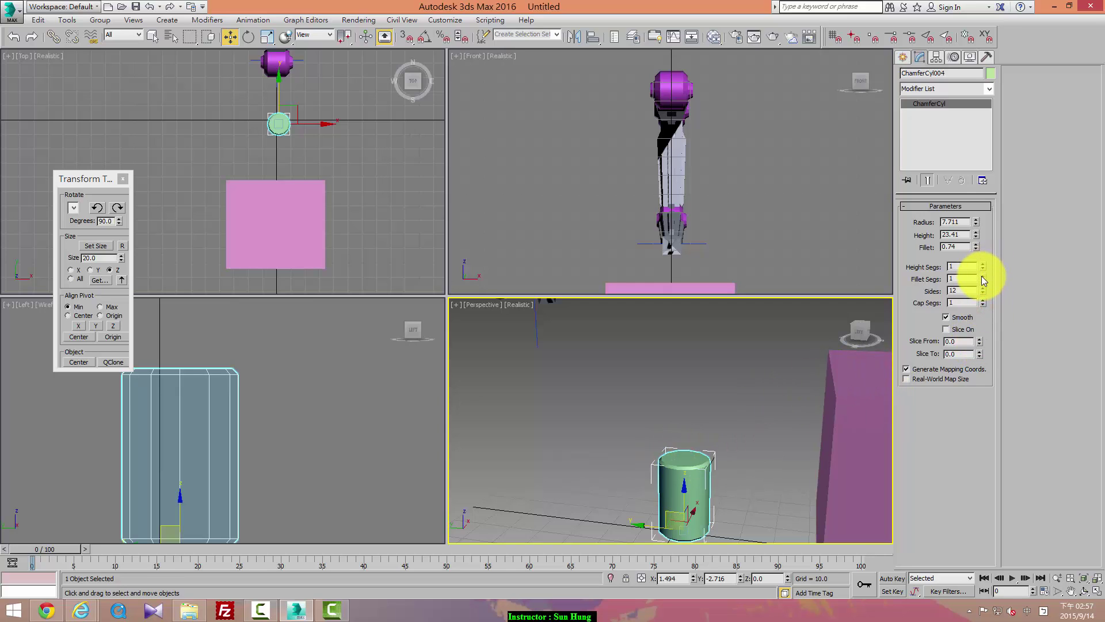
click(983, 277)
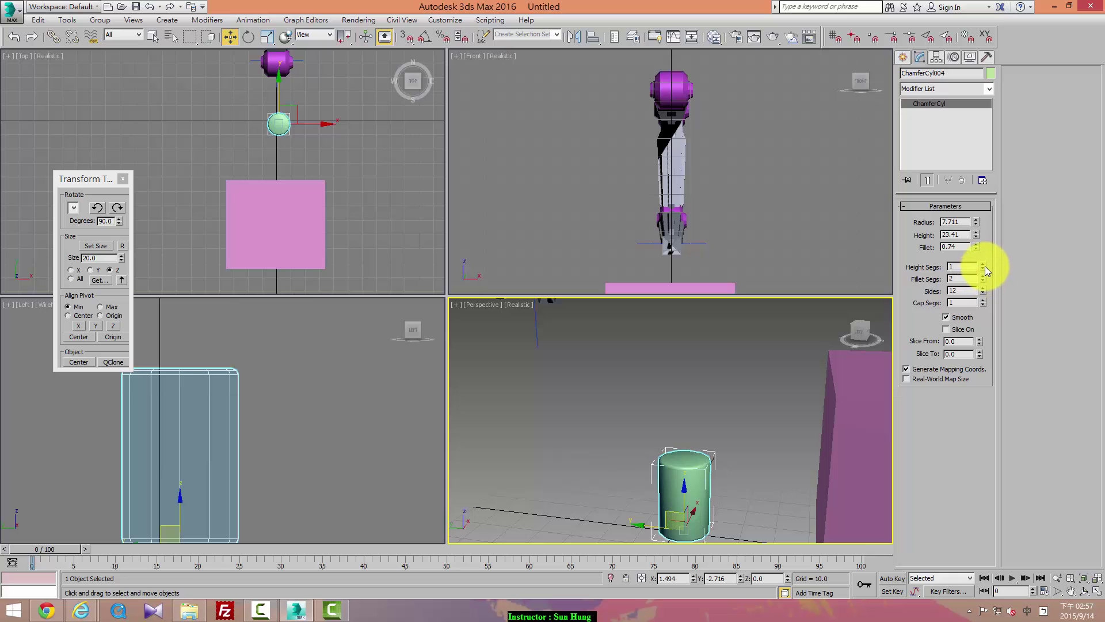
drag(976, 245, 971, 206)
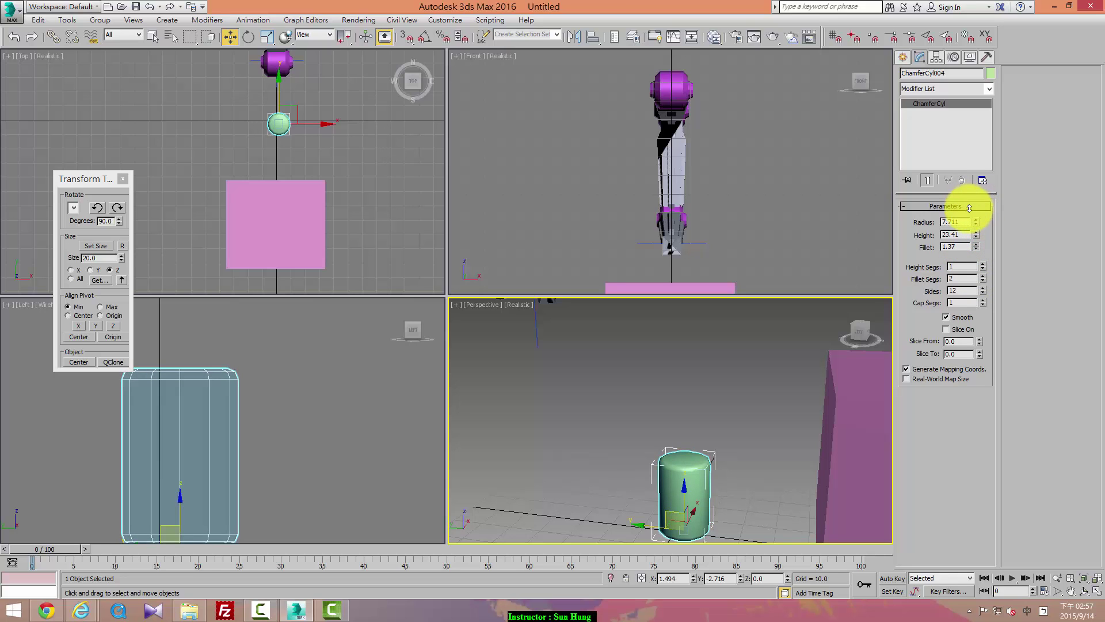
click(745, 446)
scroll(676, 452, down, 3)
scroll(675, 451, down, 3)
- Select the green chamfered cylinder ChamferCyl004 and recentre the Top view on the objects
scroll(682, 460, down, 3)
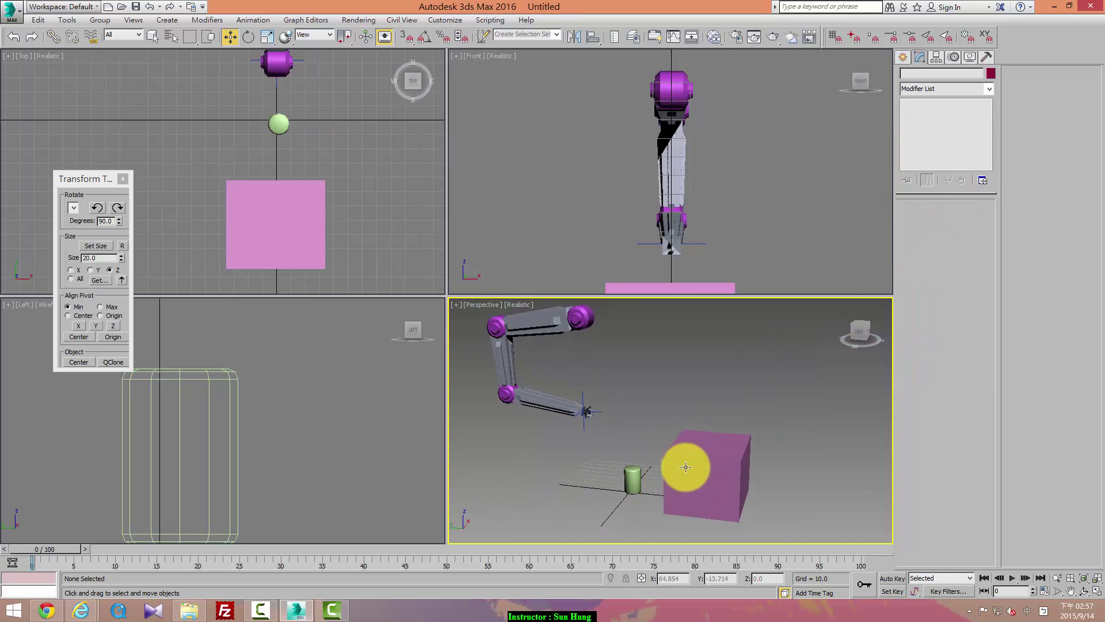
click(686, 467)
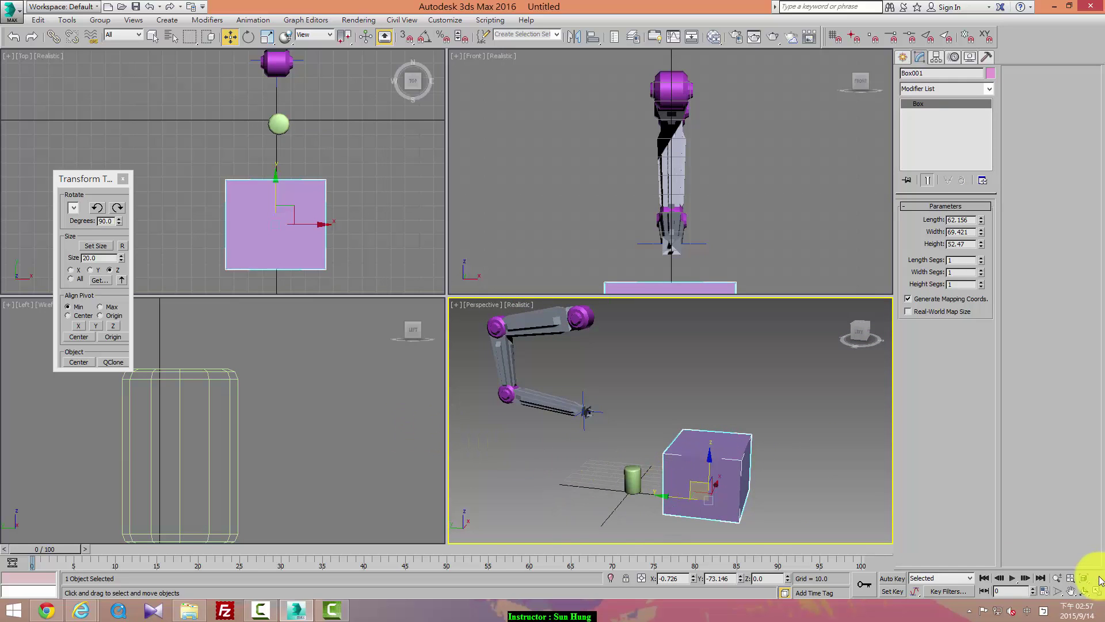
click(1084, 591)
click(636, 473)
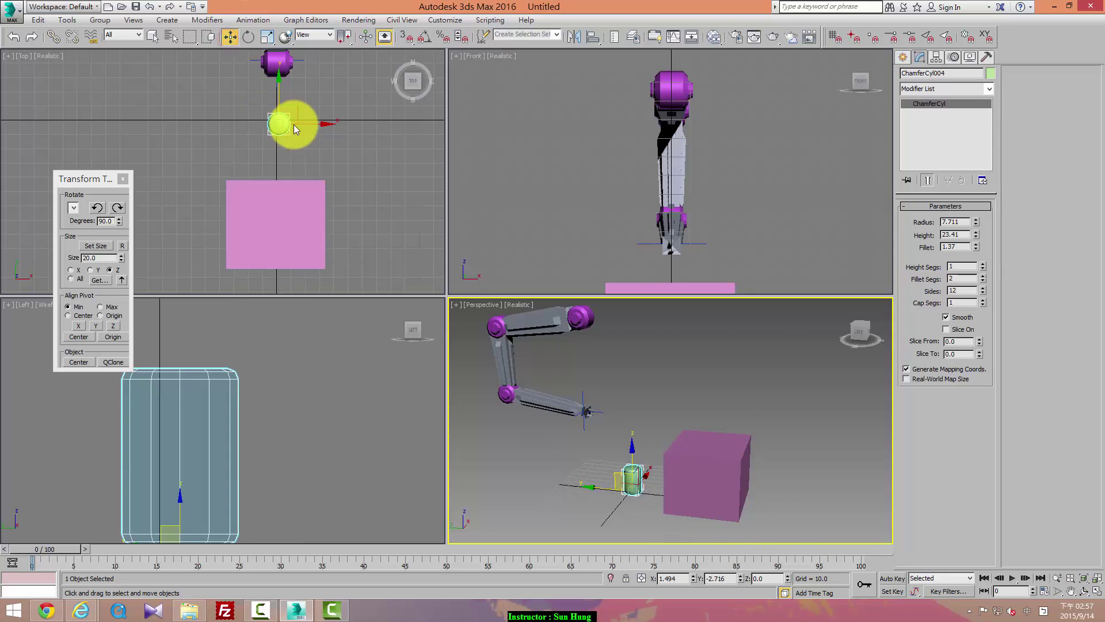
middle_drag(268, 126, 315, 111)
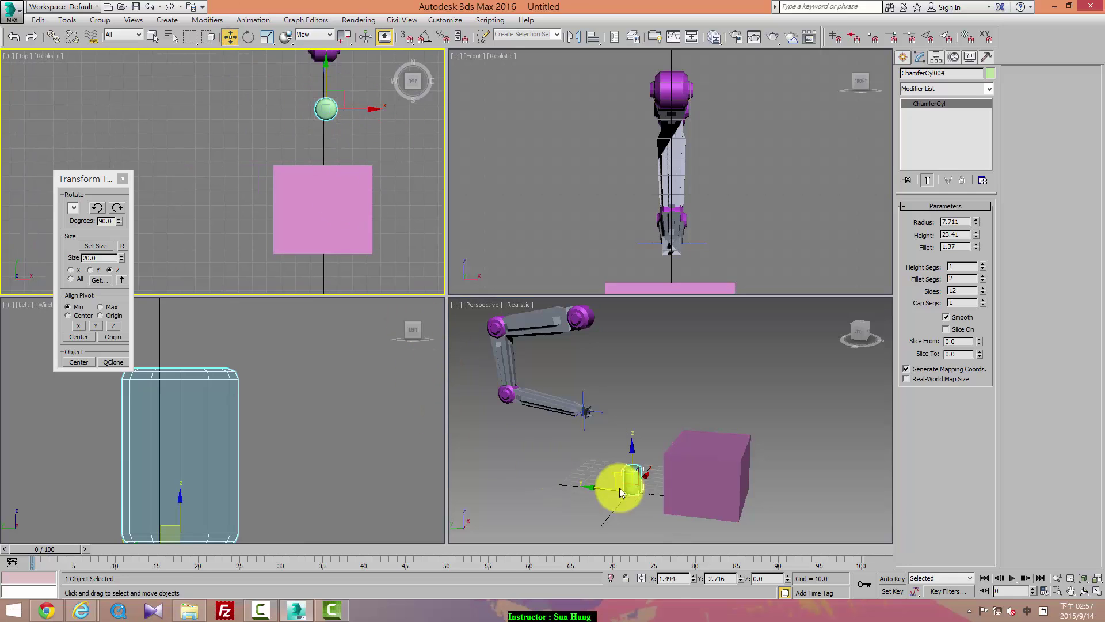
- Set the cylinder's X position to 0, then slide it along X beside the pink box
click(671, 578)
text(0)
key(Return)
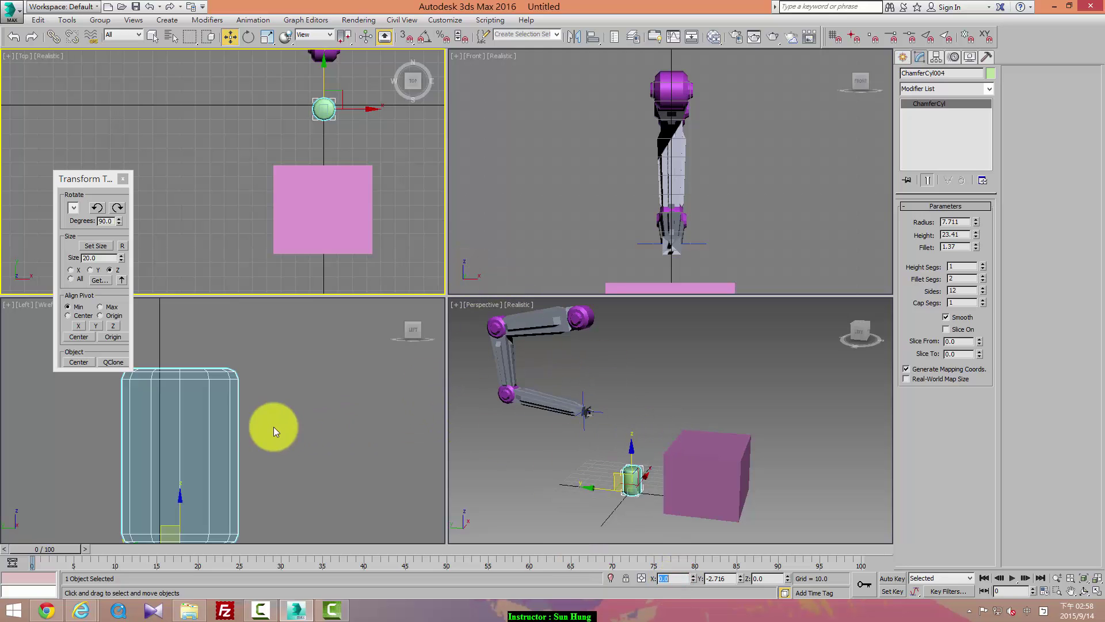
scroll(363, 532, down, 3)
scroll(389, 407, down, 3)
scroll(364, 481, down, 2)
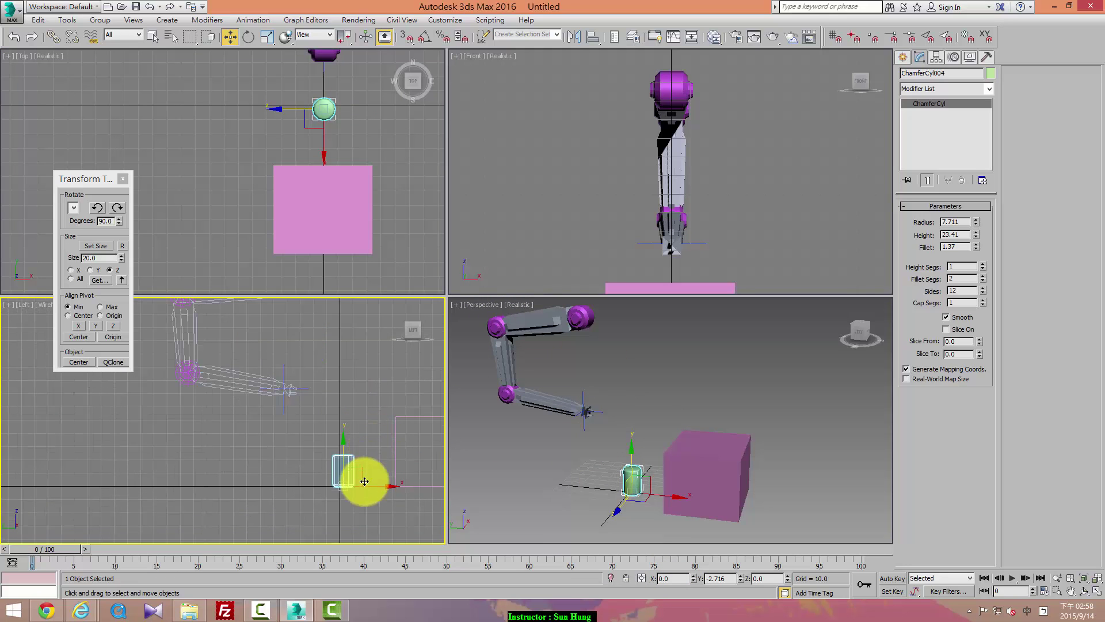
drag(379, 487, 370, 491)
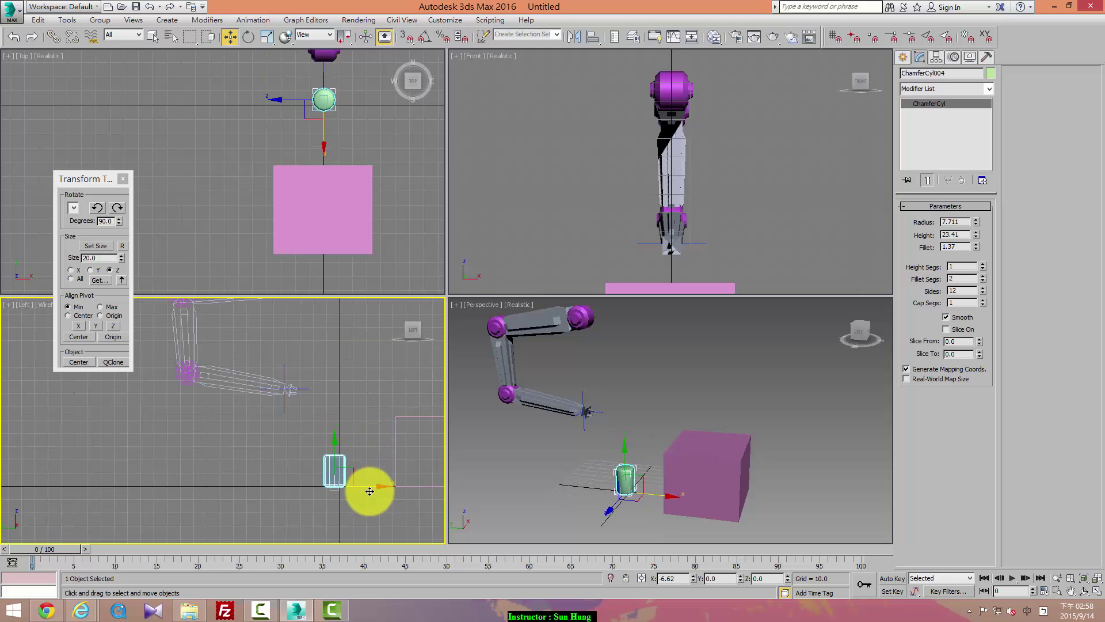
mouse_move(370, 491)
middle_down()
mouse_move(304, 442)
mouse_move(296, 464)
middle_up()
drag(296, 464, 298, 472)
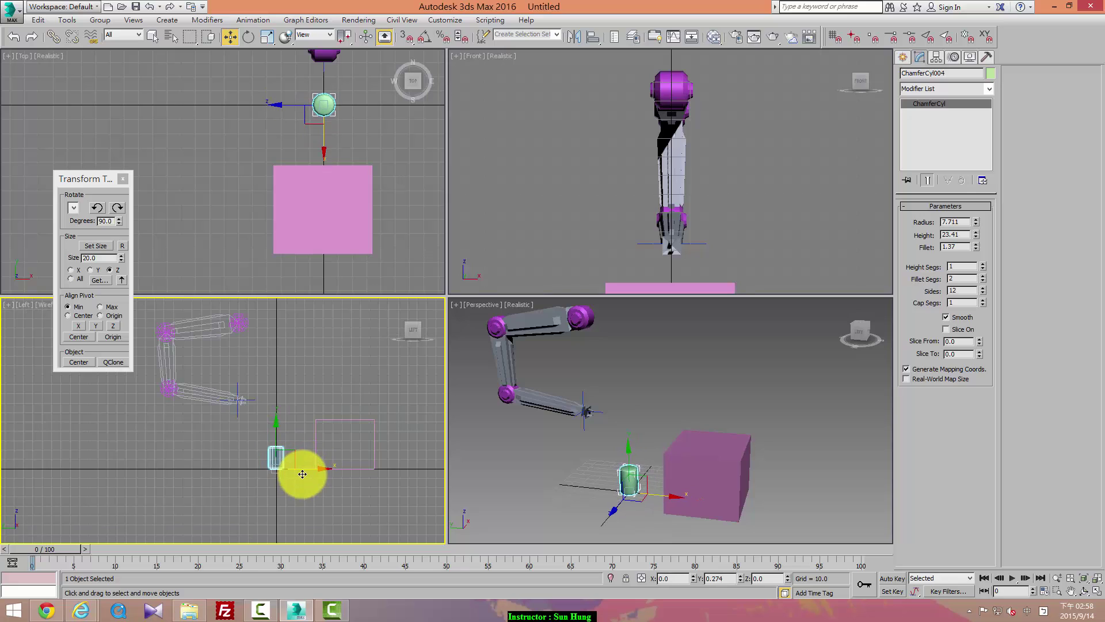
click(730, 579)
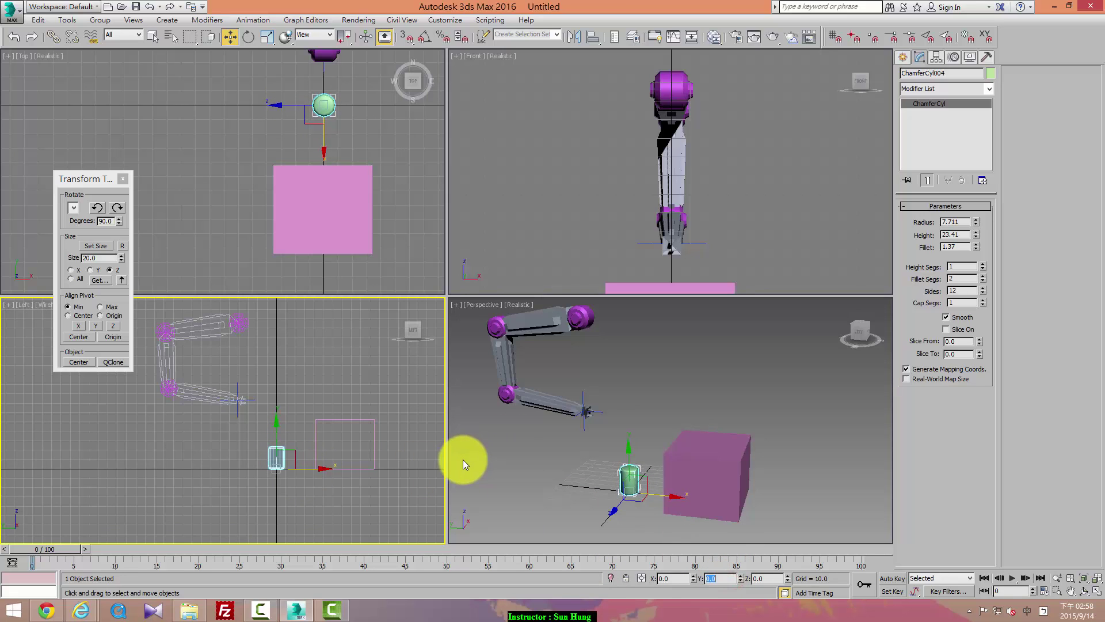
click(305, 405)
middle_drag(292, 399, 282, 419)
middle_drag(752, 387, 781, 366)
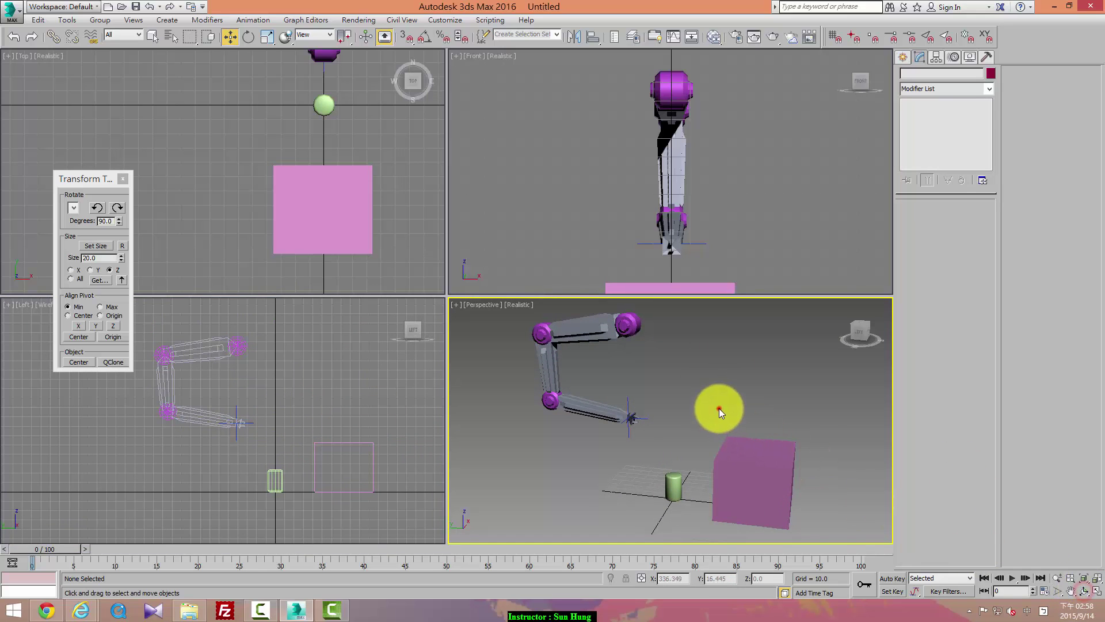
drag(861, 326, 739, 355)
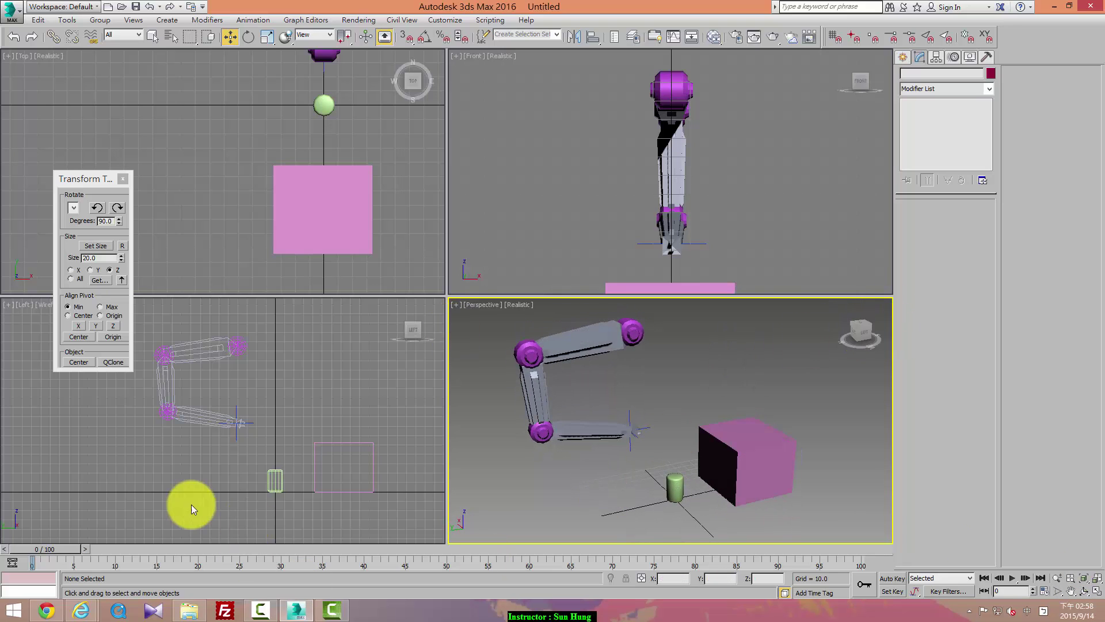
click(252, 426)
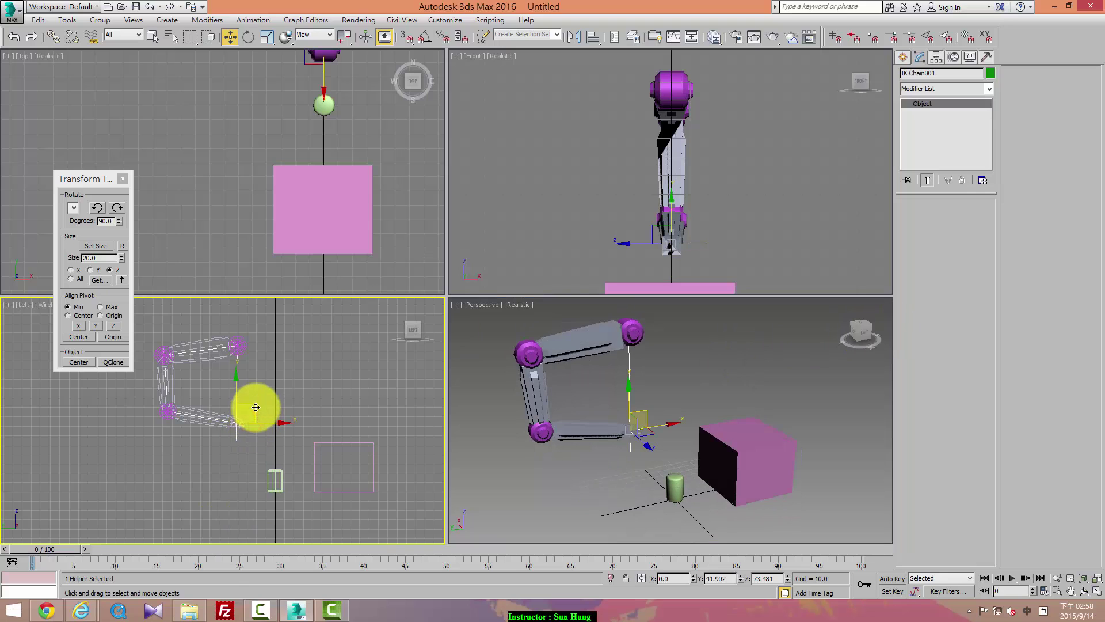
mouse_move(237, 423)
mouse_down()
mouse_move(257, 400)
mouse_move(255, 459)
mouse_move(281, 460)
mouse_up()
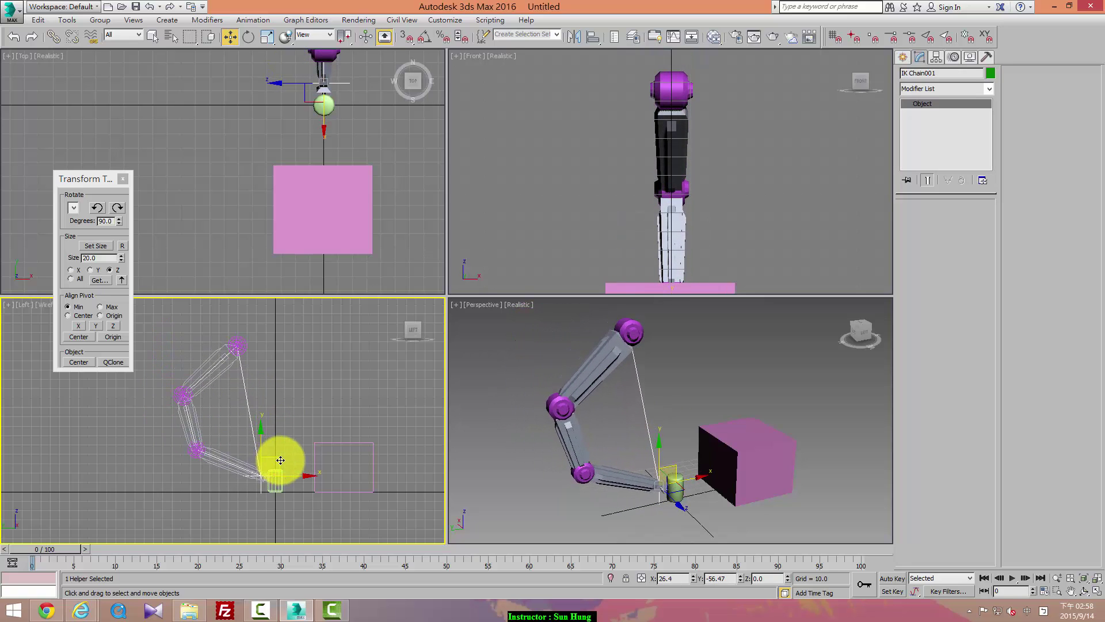
mouse_move(280, 460)
mouse_down()
mouse_move(306, 390)
mouse_move(343, 395)
mouse_move(350, 409)
mouse_up()
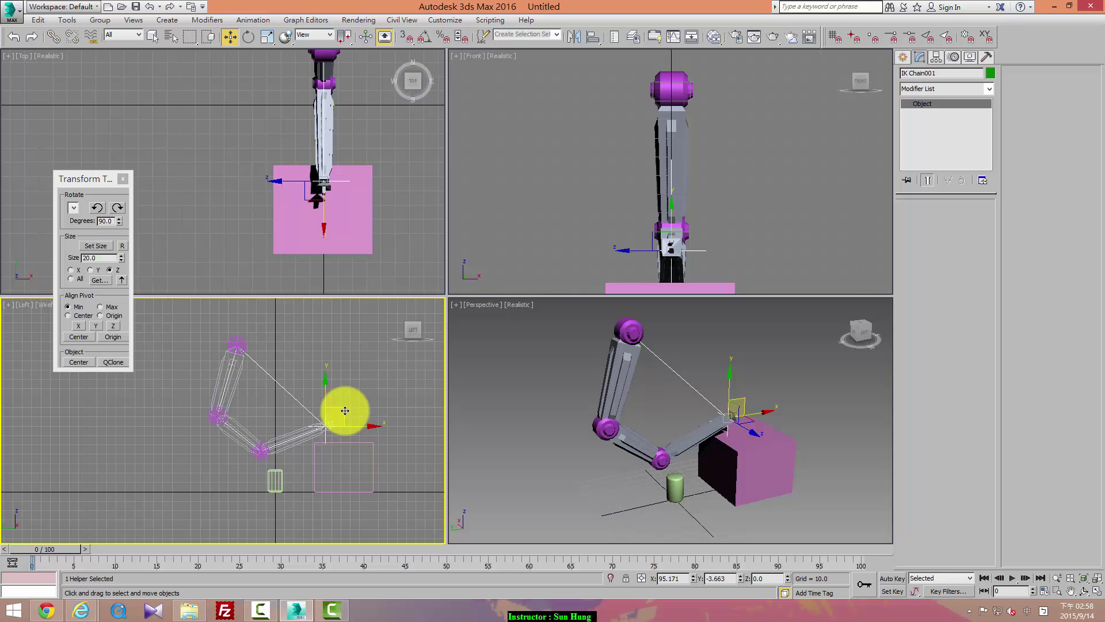
drag(345, 411, 253, 364)
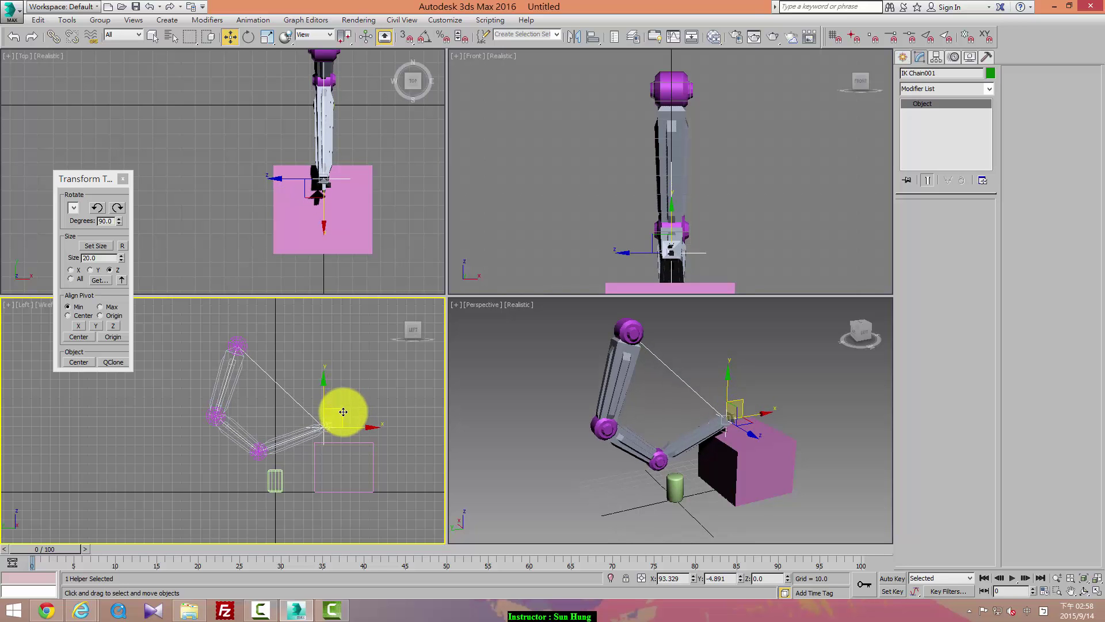
- Select Bone001, then move the IK Chain001 goal to re-pose the arm
click(253, 364)
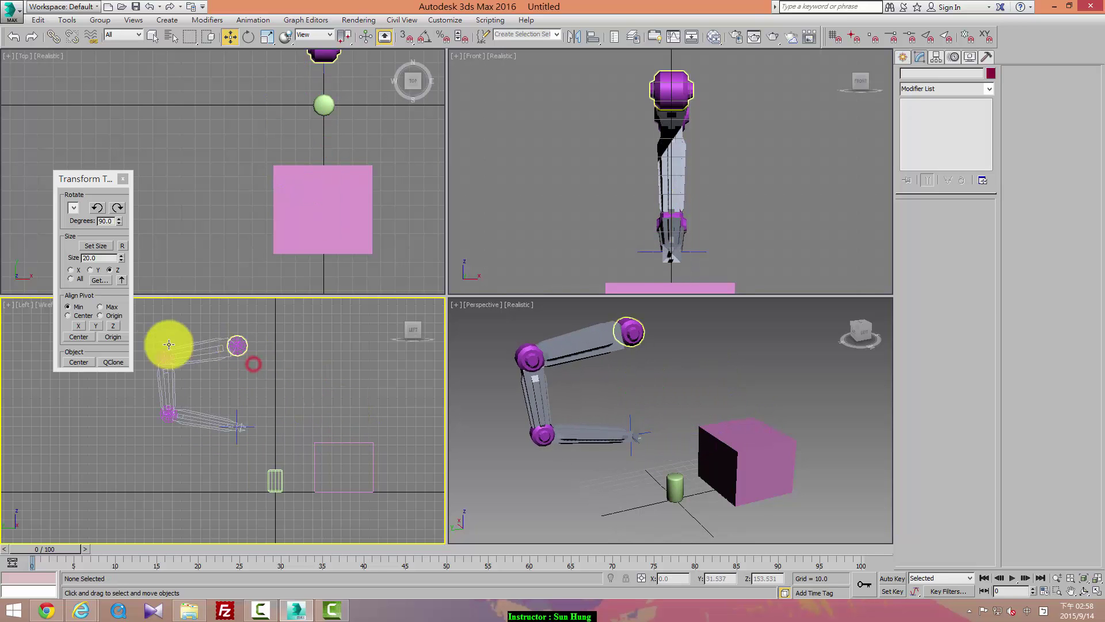
click(213, 346)
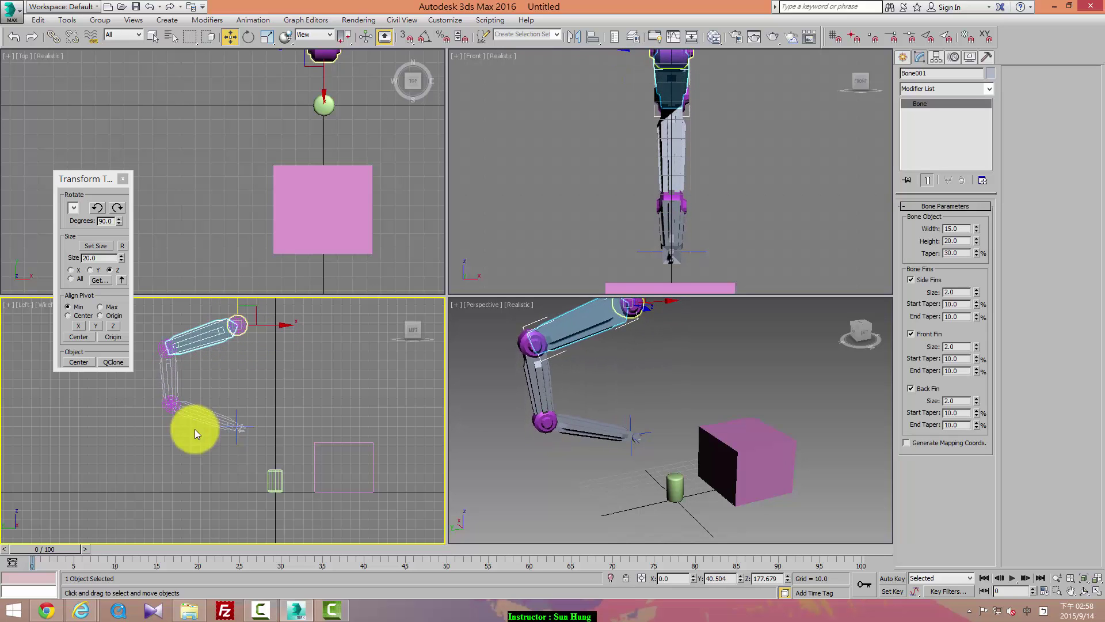
click(234, 418)
mouse_move(236, 398)
mouse_down()
mouse_move(279, 461)
mouse_move(292, 395)
mouse_move(323, 382)
mouse_move(353, 398)
mouse_move(351, 407)
mouse_move(249, 404)
mouse_move(250, 424)
mouse_move(202, 395)
mouse_move(240, 405)
mouse_move(242, 392)
mouse_up()
- Select the green cylinder, then the last bone, then the pink box Box001
click(274, 480)
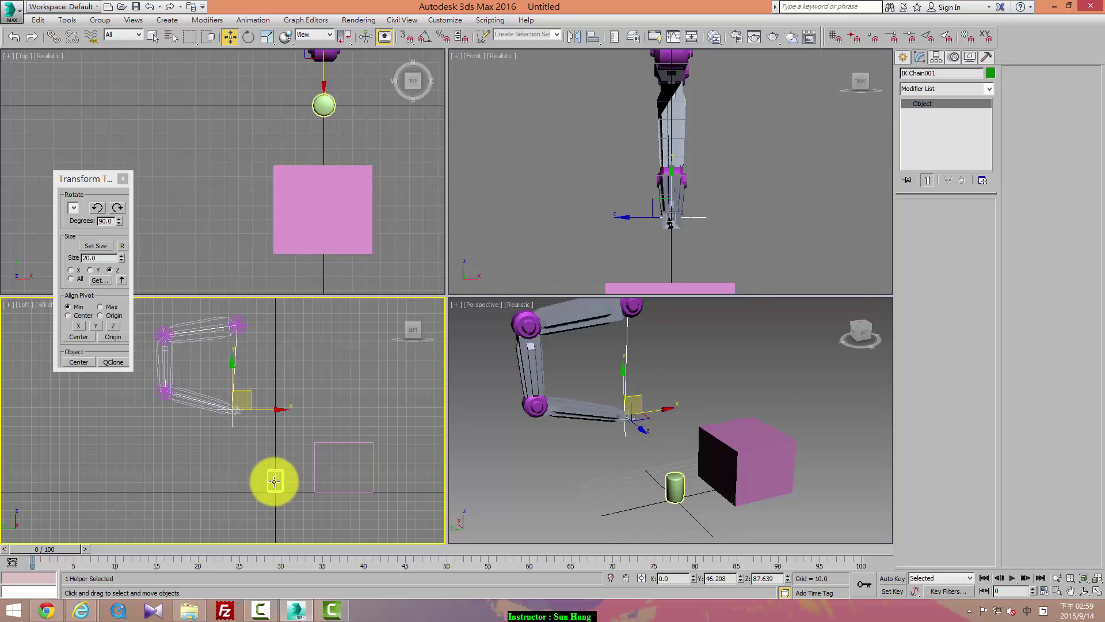
click(240, 417)
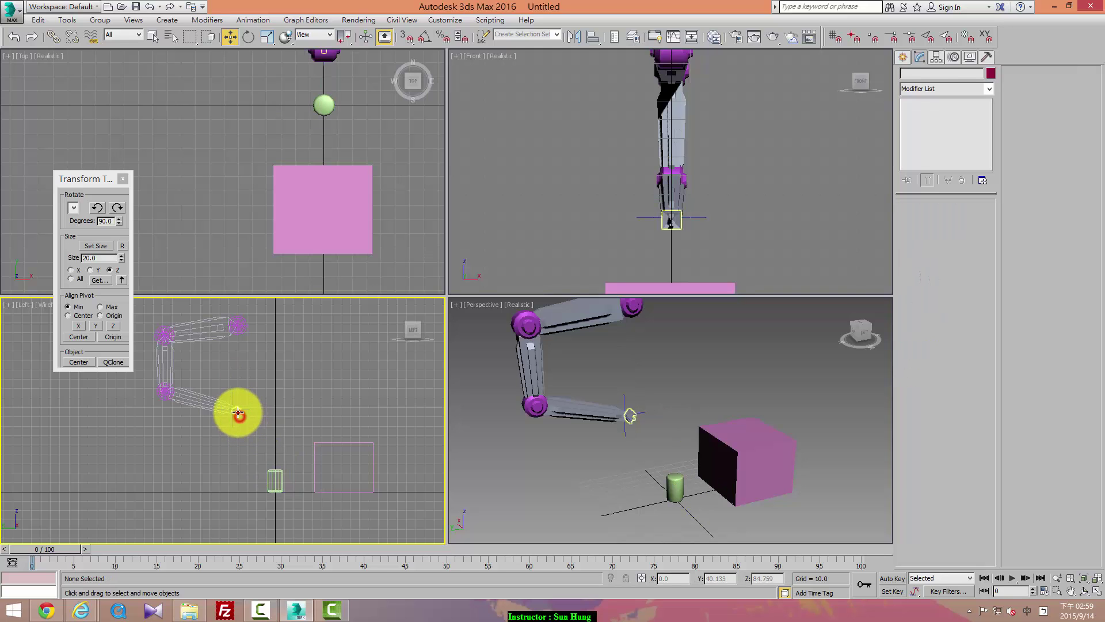
click(350, 441)
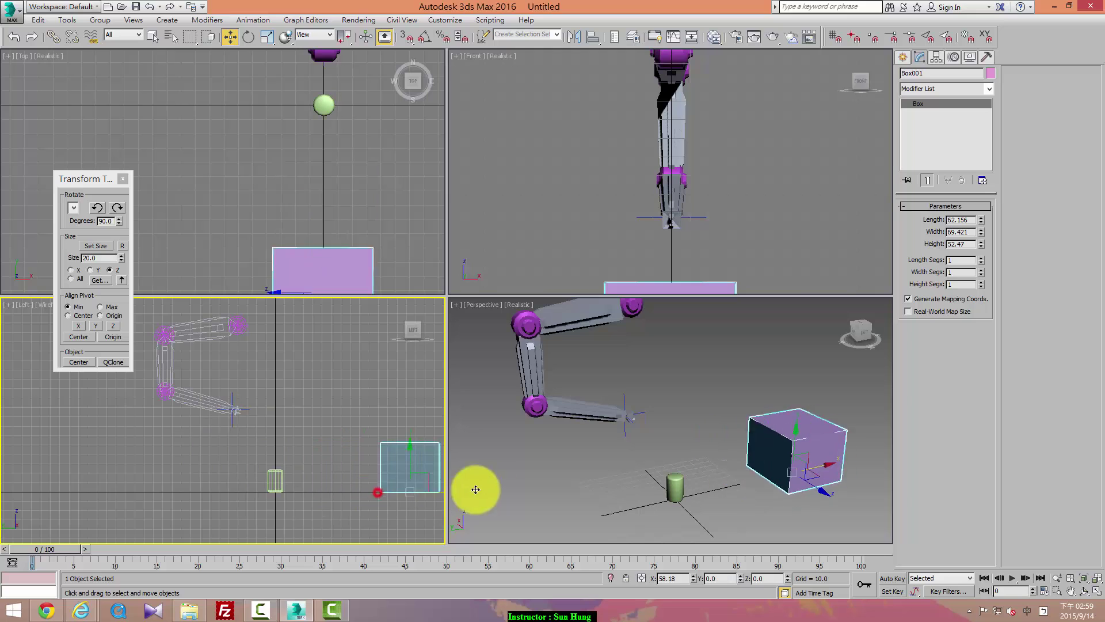
- Slide the pink box along X back beside the green cylinder, to about X -0.726, Y -91.415, Z 0
mouse_move(377, 491)
mouse_down()
mouse_move(533, 490)
mouse_move(382, 503)
mouse_up()
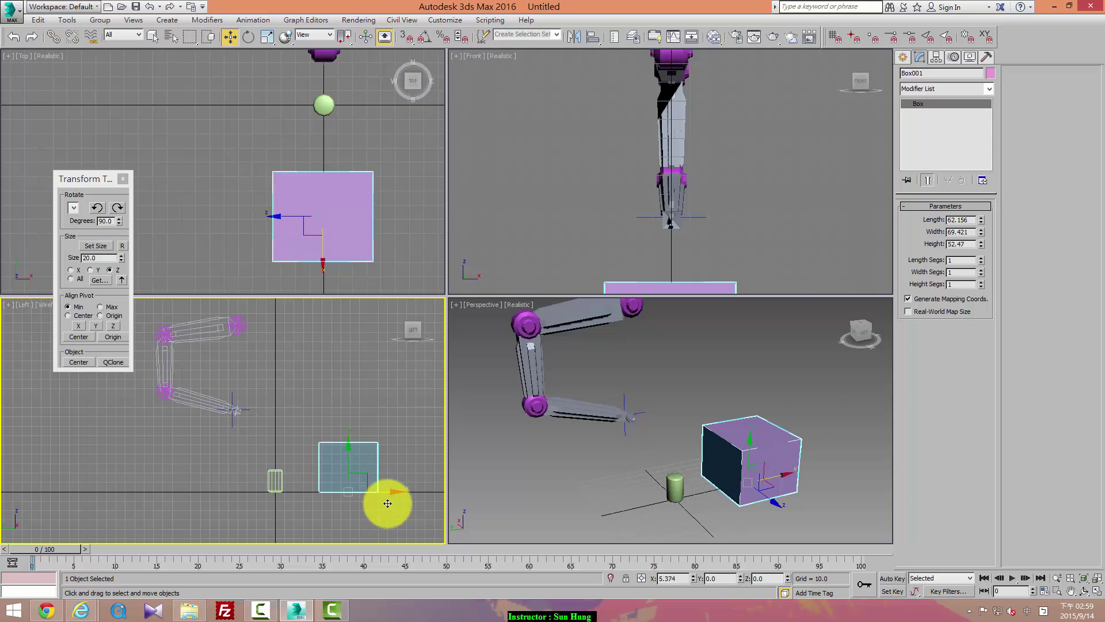
mouse_move(387, 503)
mouse_down()
mouse_move(598, 498)
mouse_move(395, 496)
mouse_up()
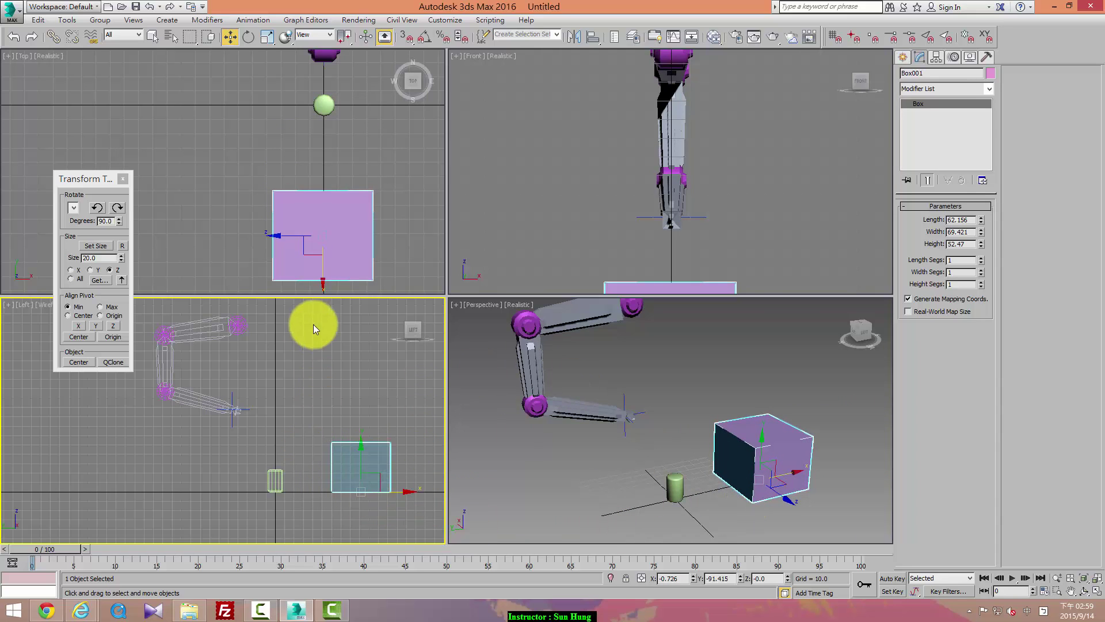
middle_drag(322, 245, 314, 213)
middle_drag(264, 390, 244, 412)
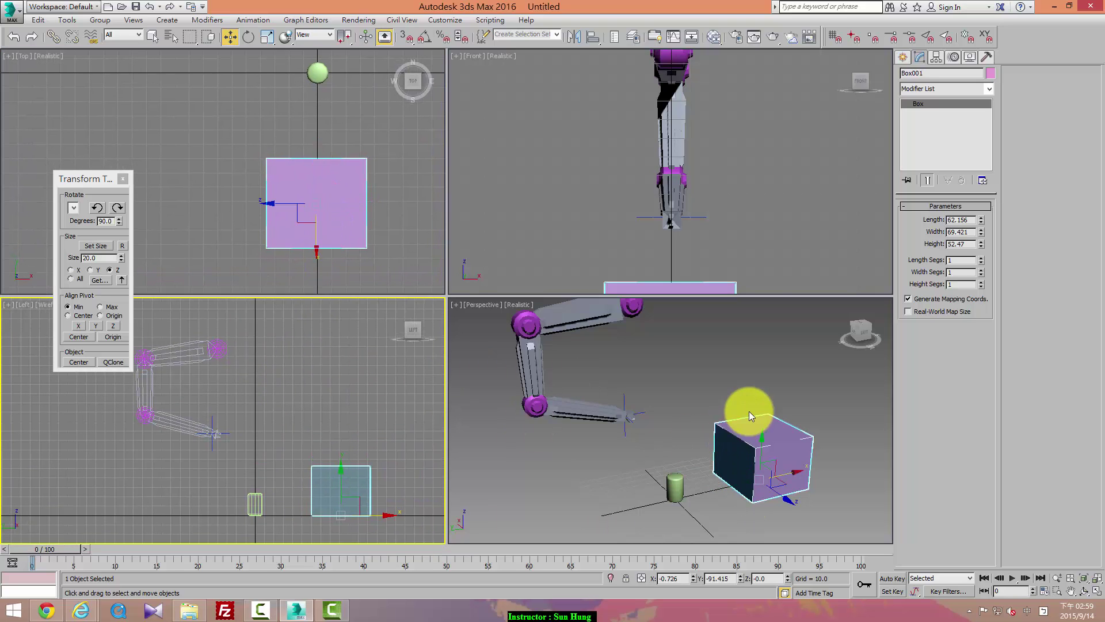
mouse_move(750, 415)
alt+middle_down()
mouse_move(721, 439)
mouse_move(702, 396)
alt+middle_up()
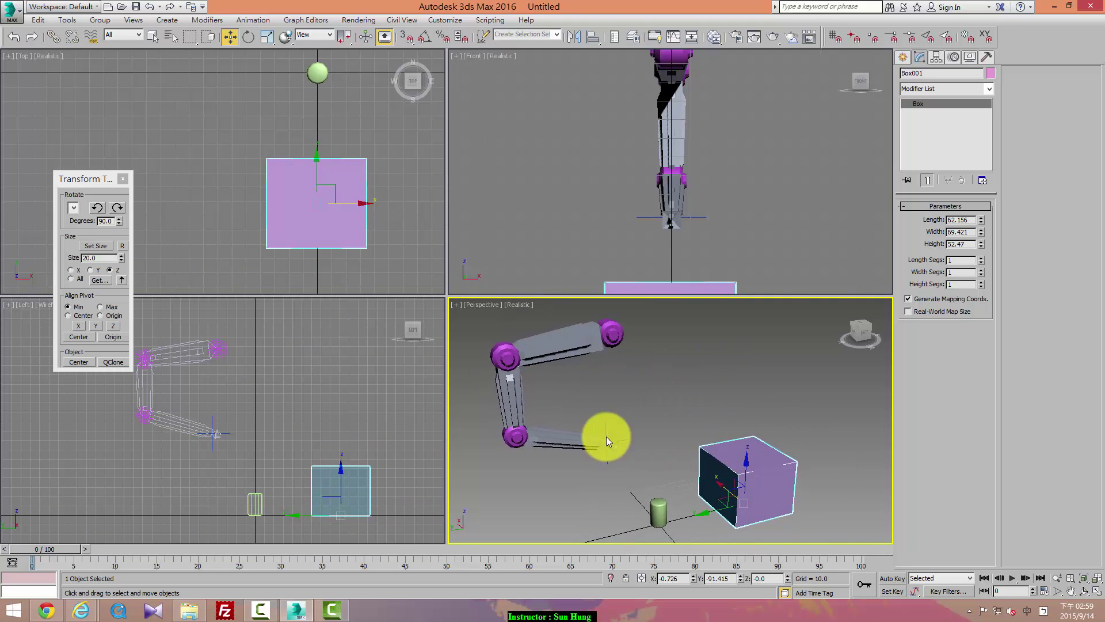
click(269, 612)
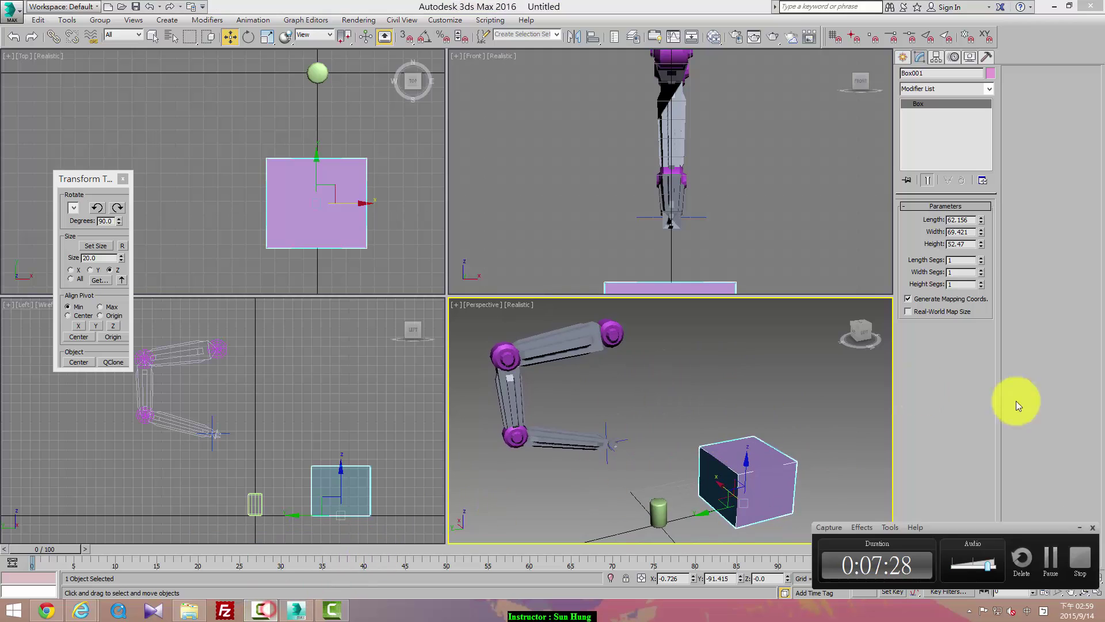